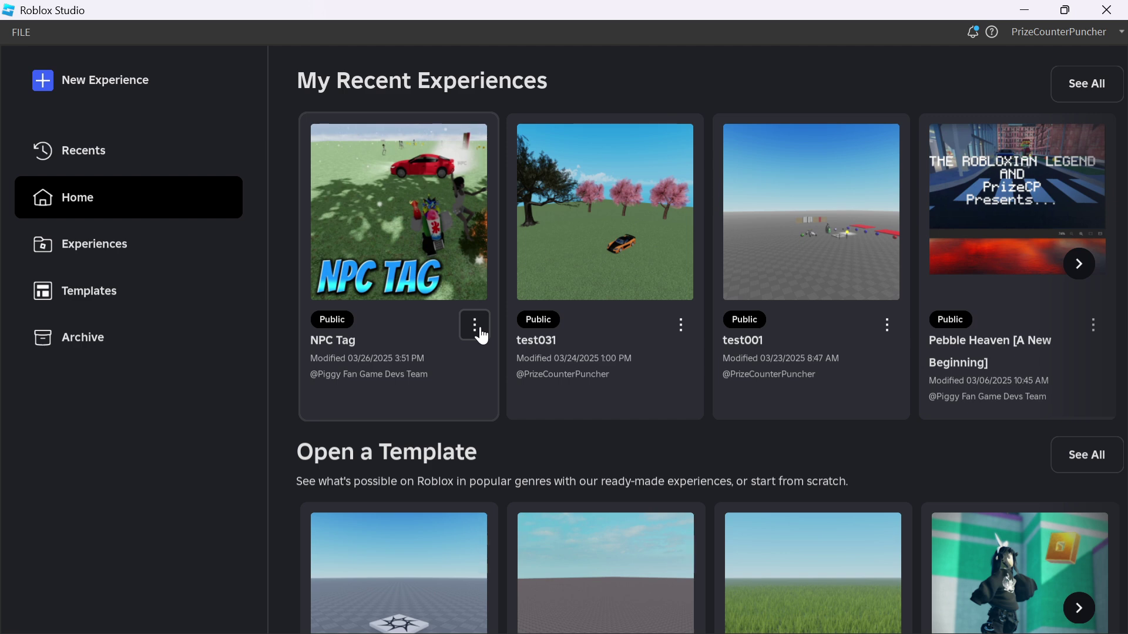
Open the NPC Tag experience for editing in Studio from its Roblox web page.
left_click(476, 326)
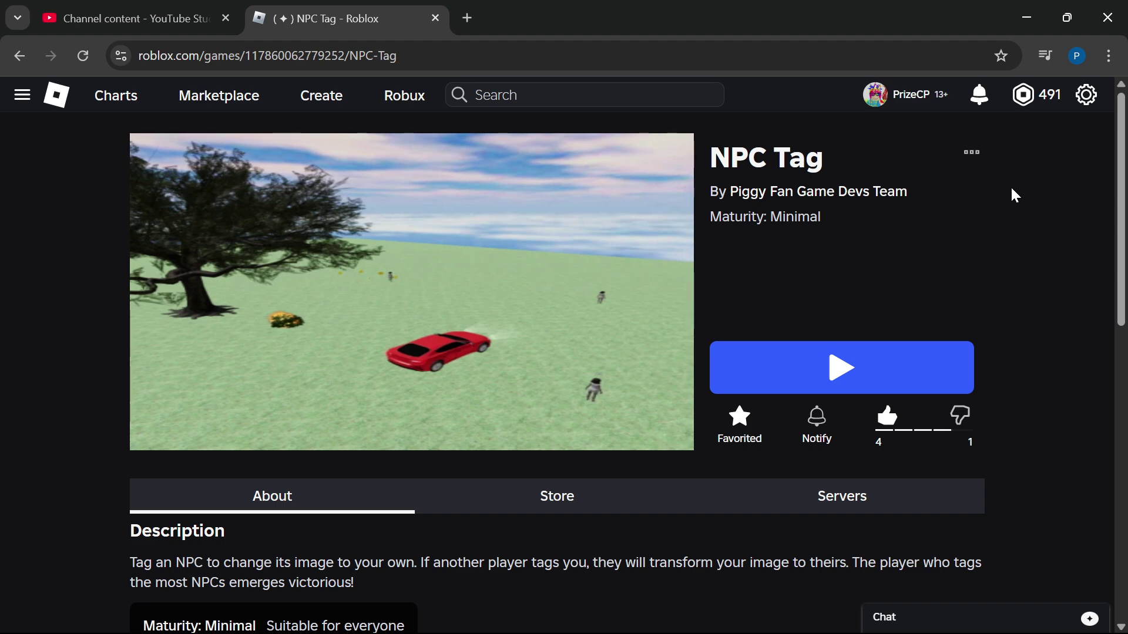
left_click(973, 155)
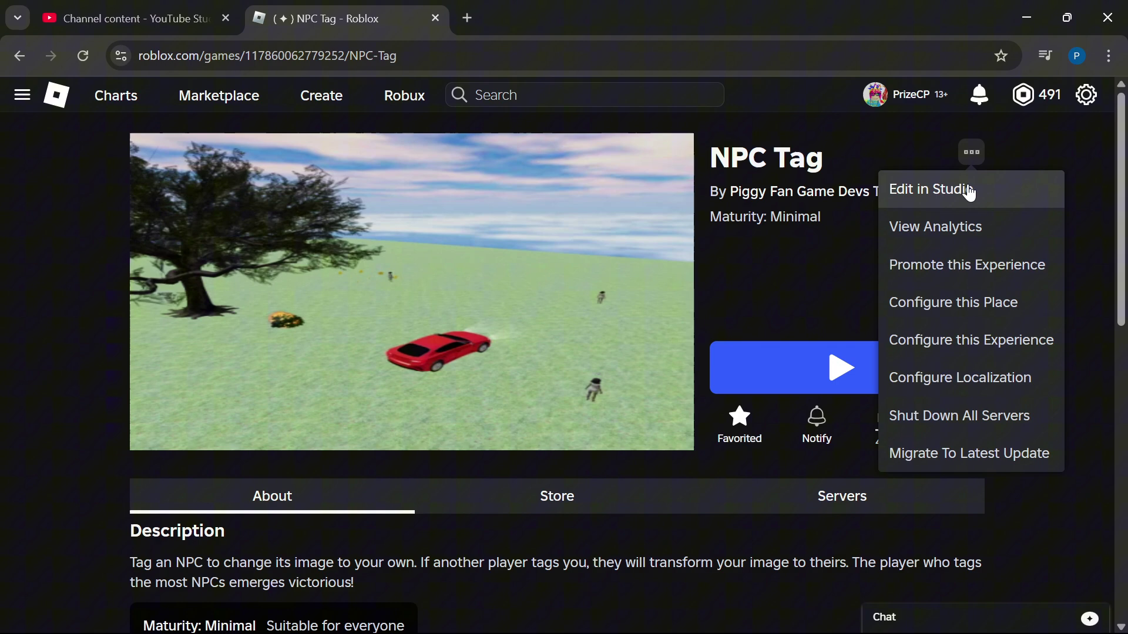
left_click(969, 190)
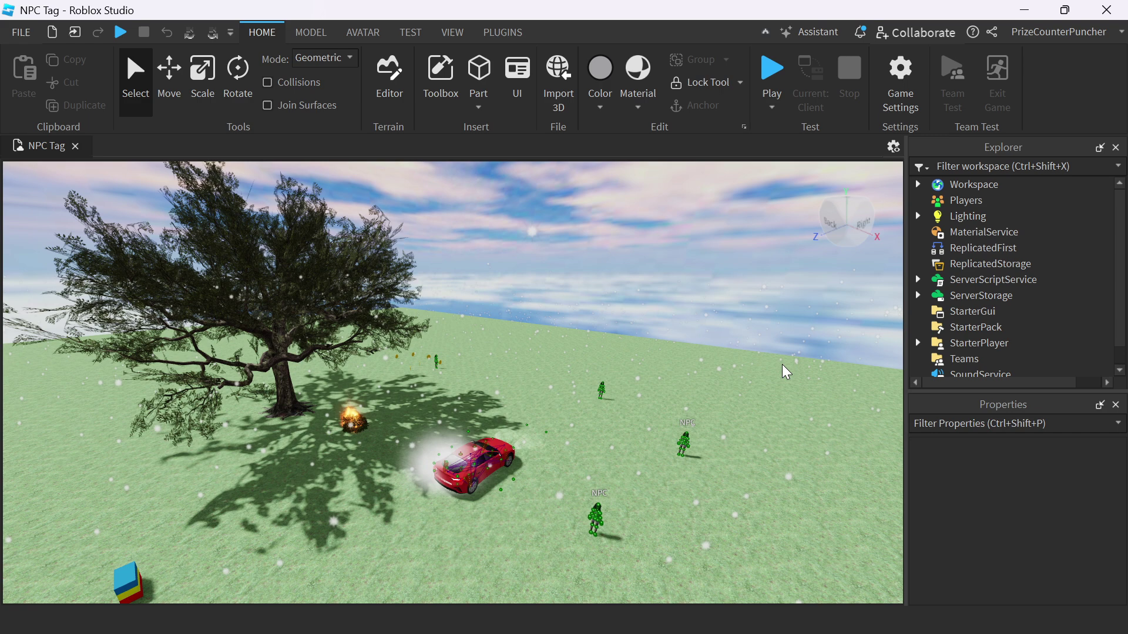
Show the Asset Manager and add a new place to NPC Tag's Places folder.
right_click(648, 38)
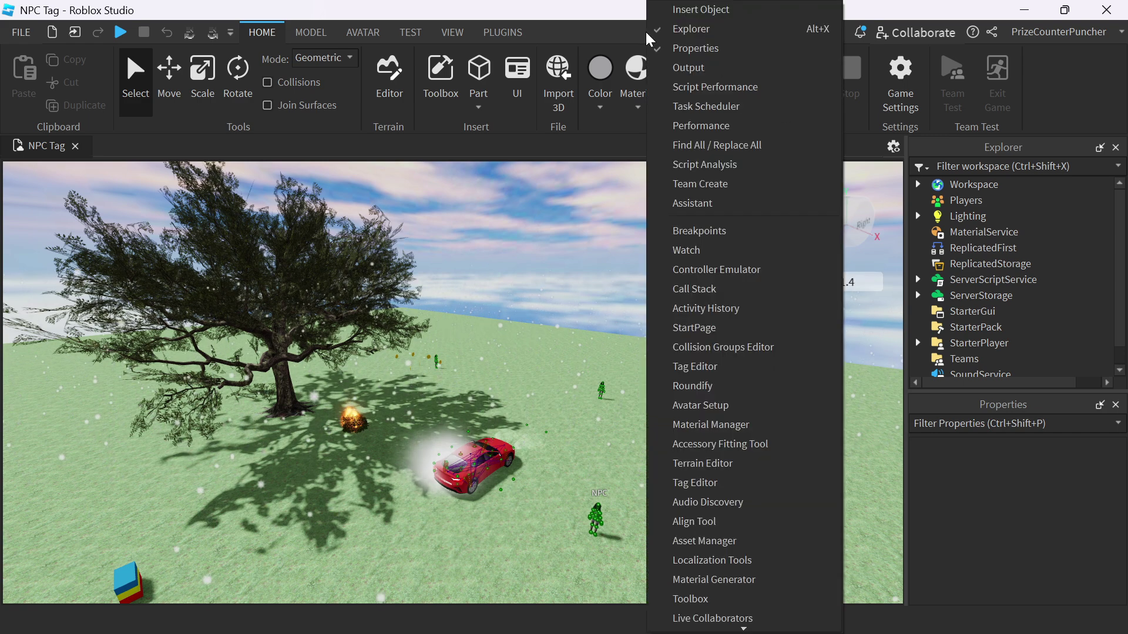
left_click(731, 542)
left_click(106, 221)
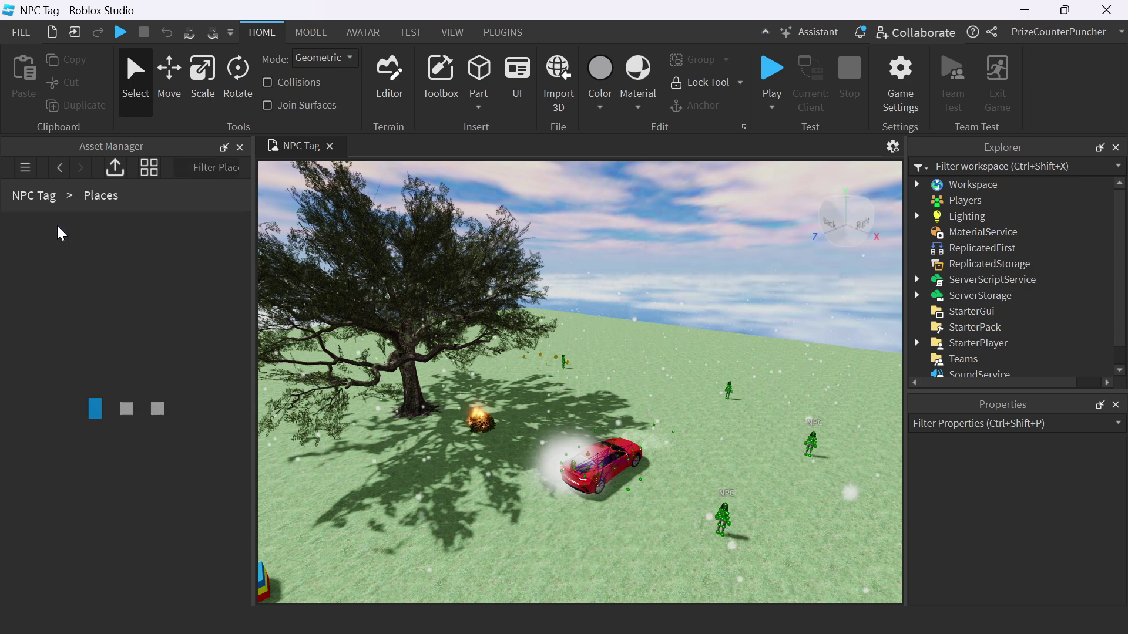
right_click(101, 332)
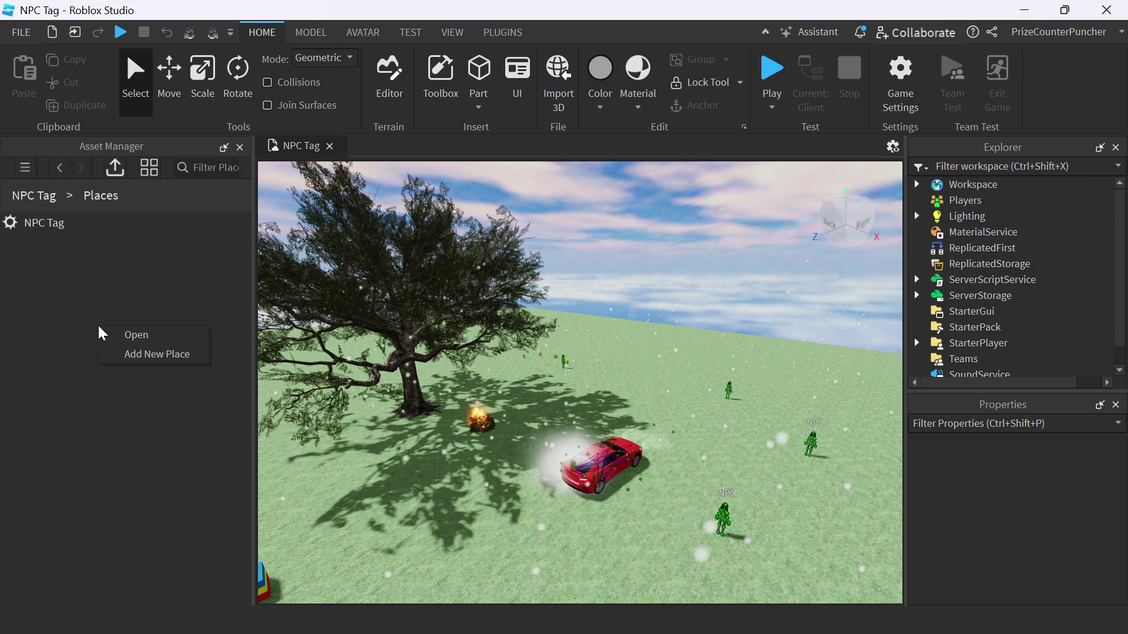
left_click(136, 355)
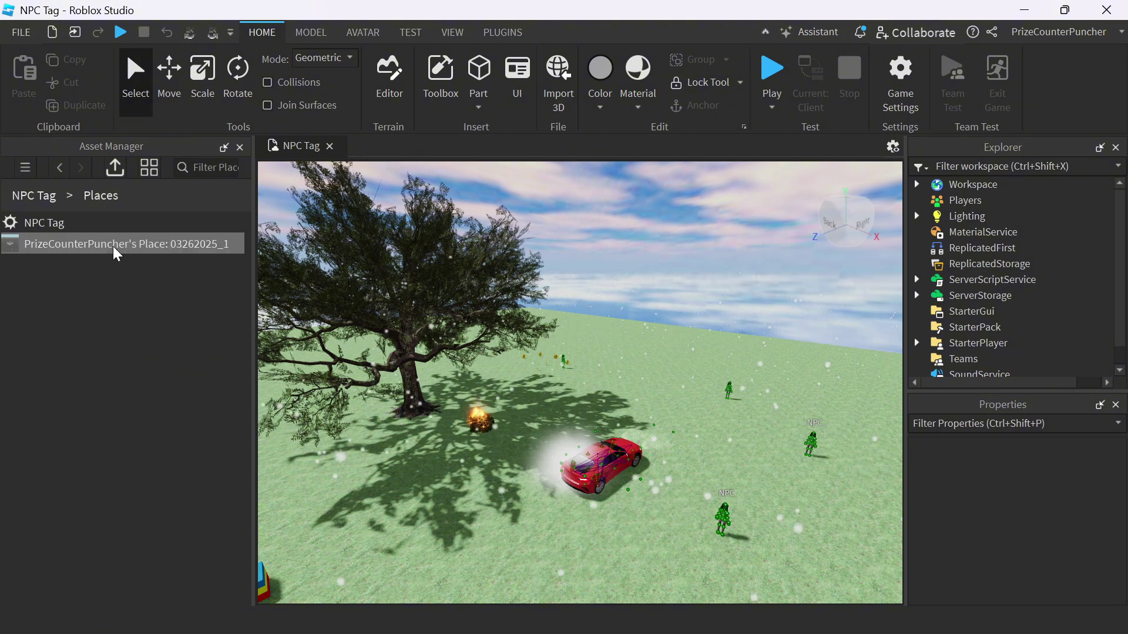
Rename the newly added place as "NPC Tag Level 2".
right_click(126, 250)
left_click(136, 258)
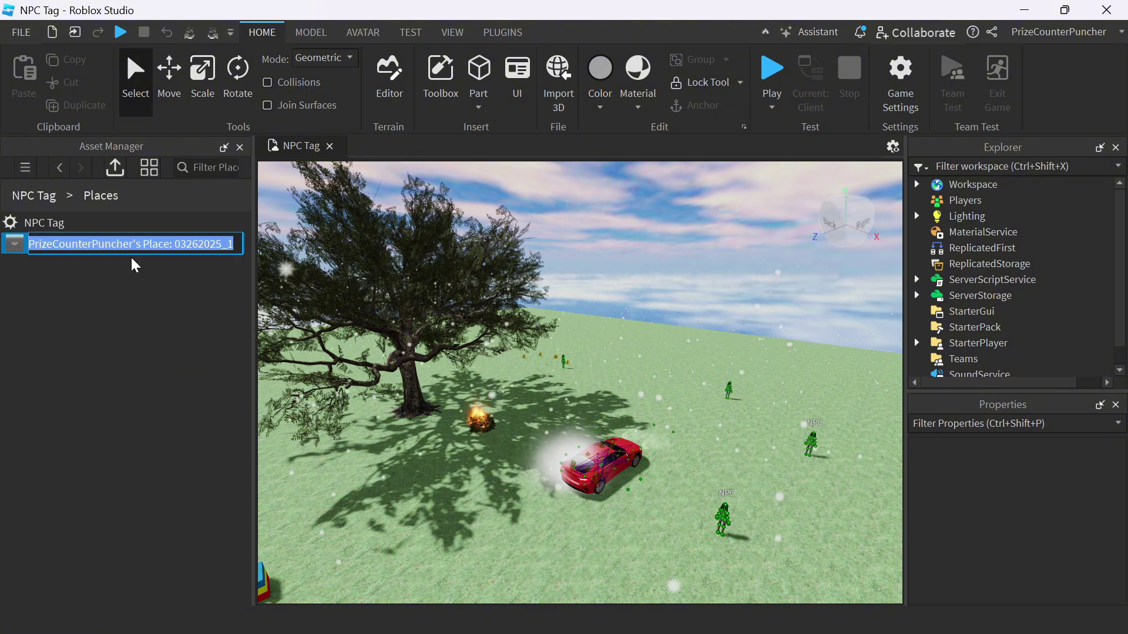
type("NPC T")
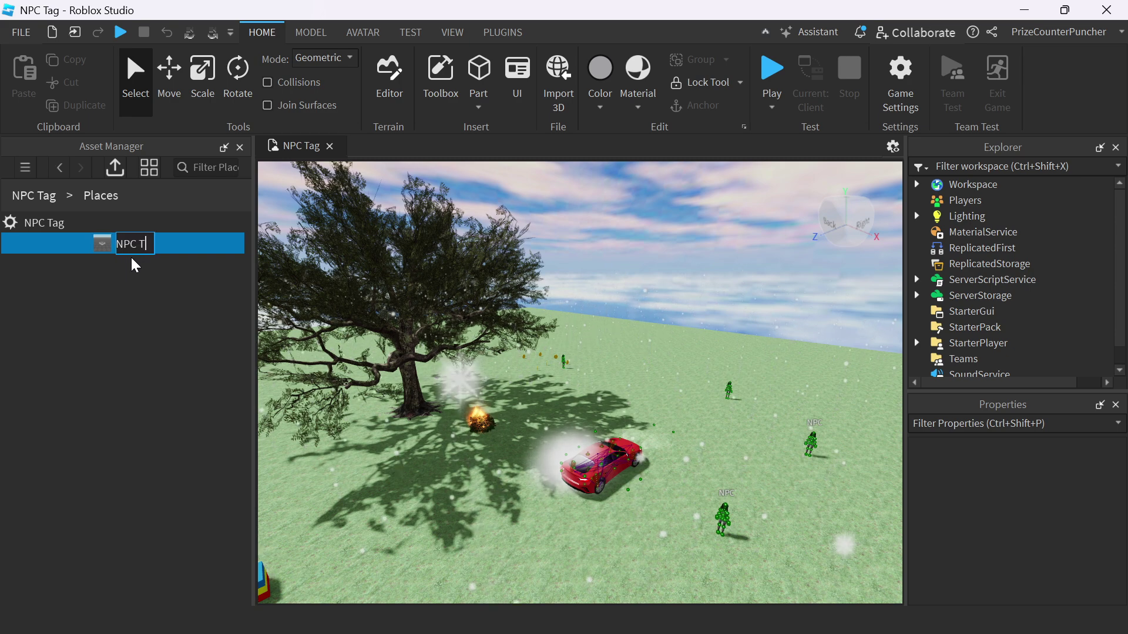
type("ag L")
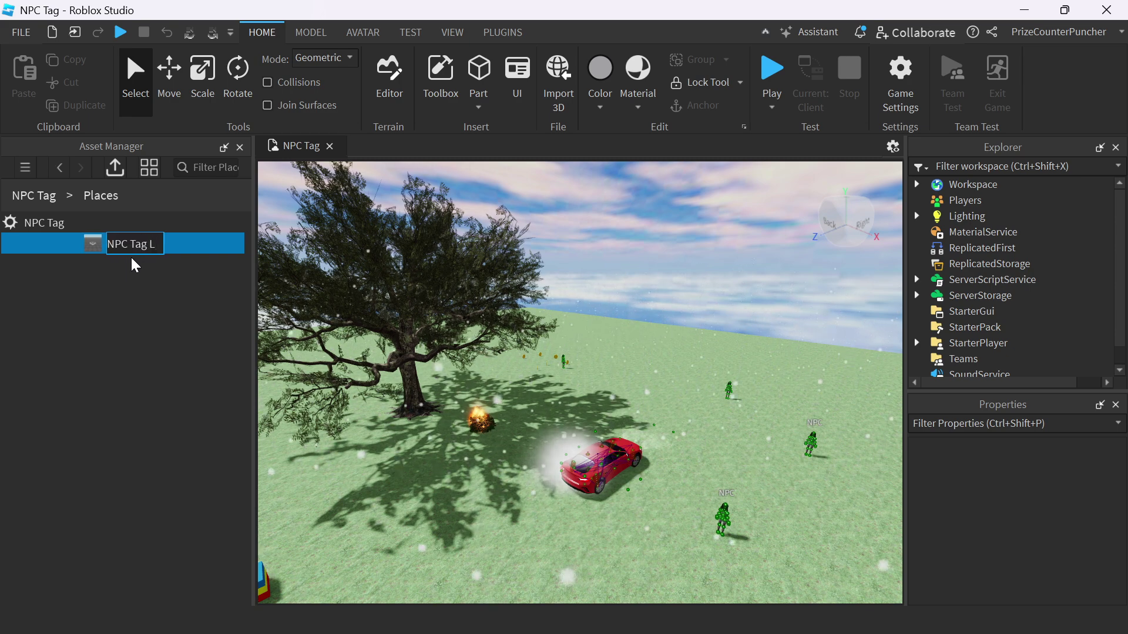
type("evel 2")
key("Return")
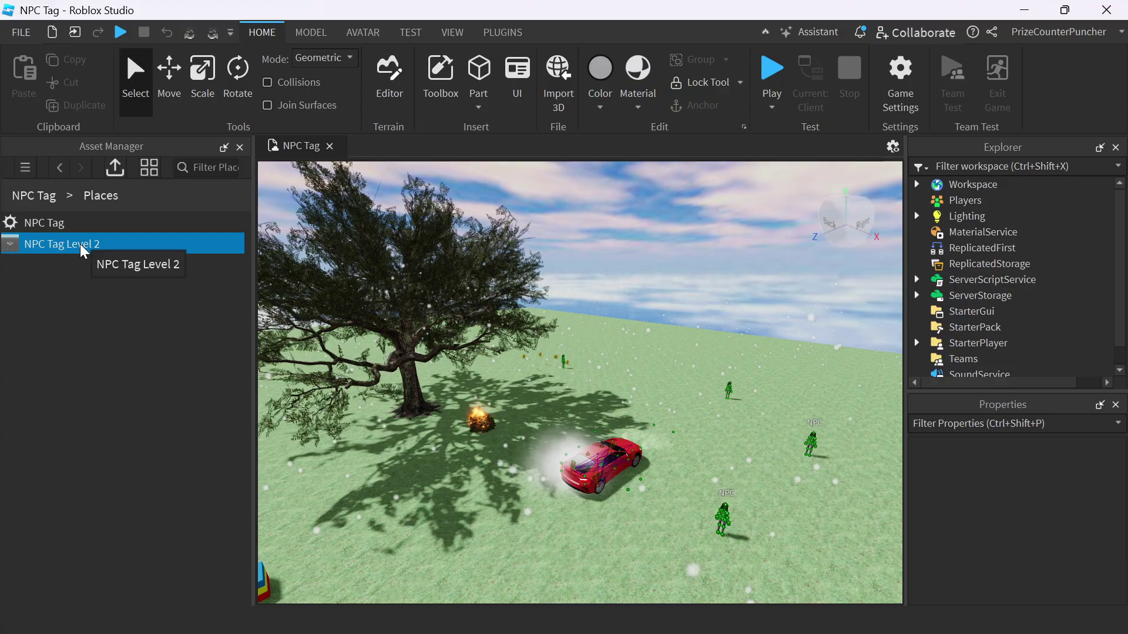
Open the NPC Tag Level 2 place and insert a block part on the baseplate near the spawn location.
double_click(84, 246)
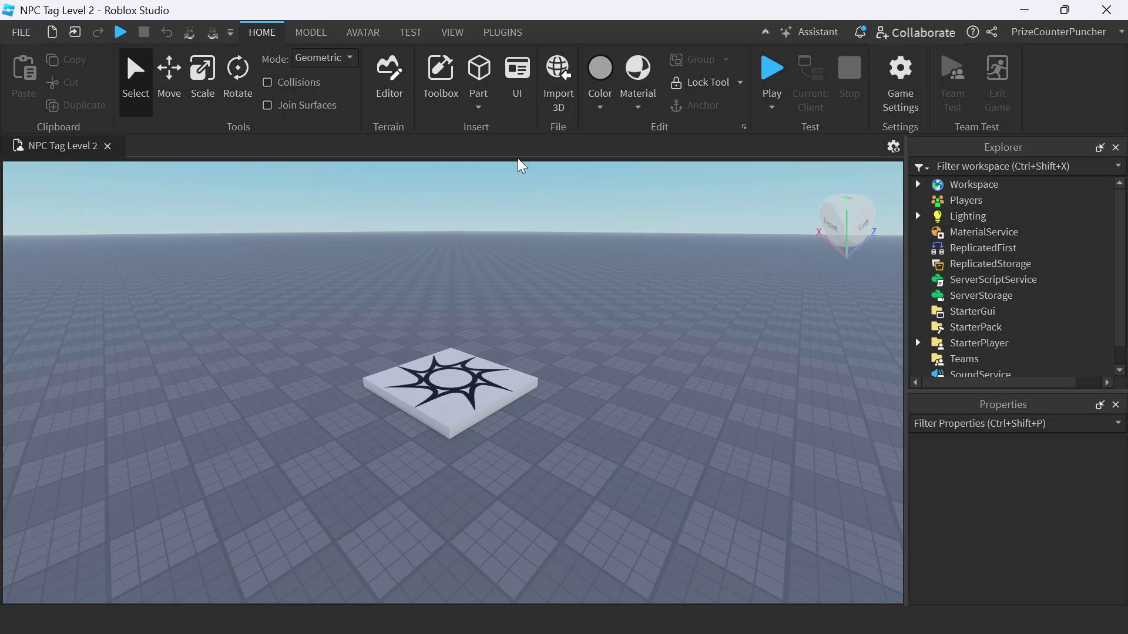
left_click(489, 103)
left_click_drag(449, 376, 524, 527)
Color the new part Really red and scale it out into a large flat slab beside the spawn location.
left_click(1022, 512)
left_click(1063, 429)
left_click(203, 78)
left_click_drag(634, 499, 727, 559)
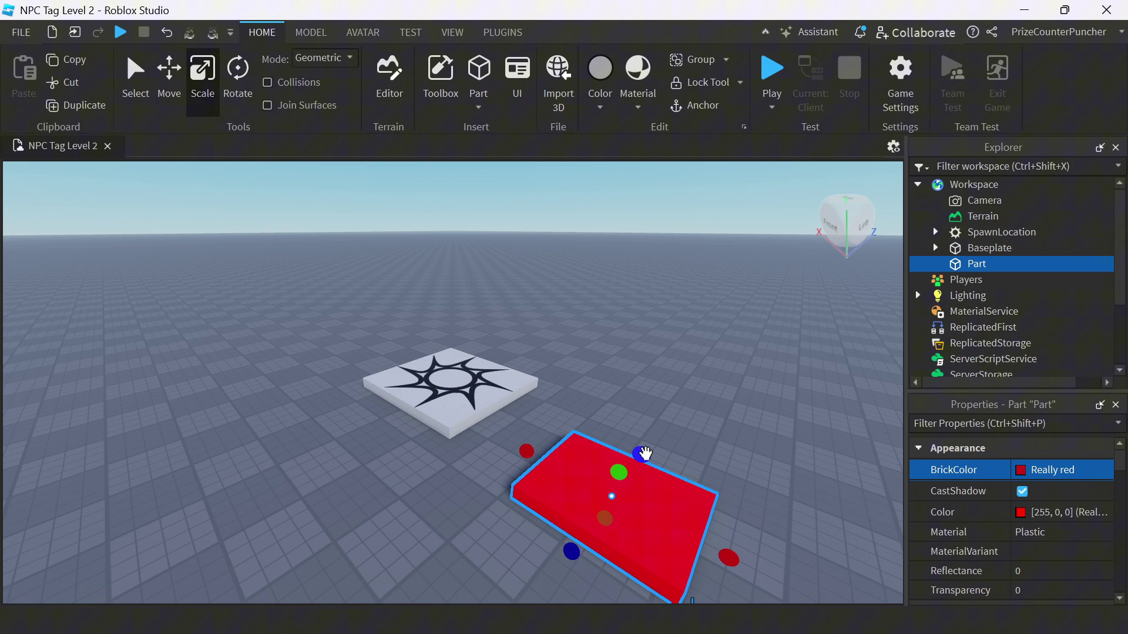
left_click_drag(642, 454, 678, 404)
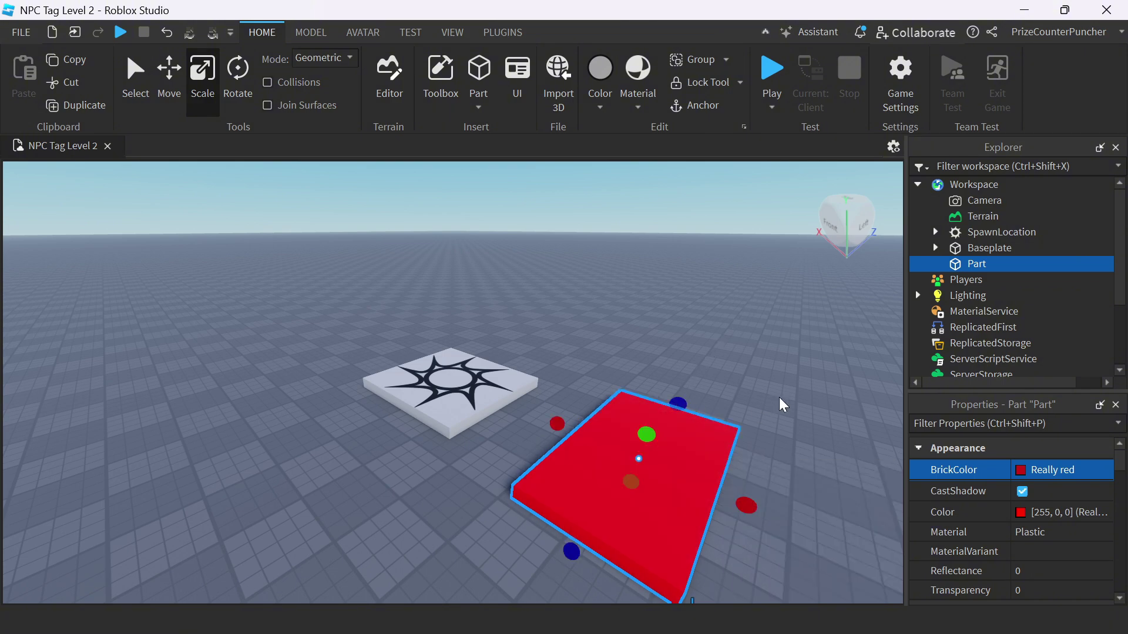
Publish NPC Tag Level 2 to Roblox, then close that place and the Asset Manager in NPC Tag.
left_click(22, 33)
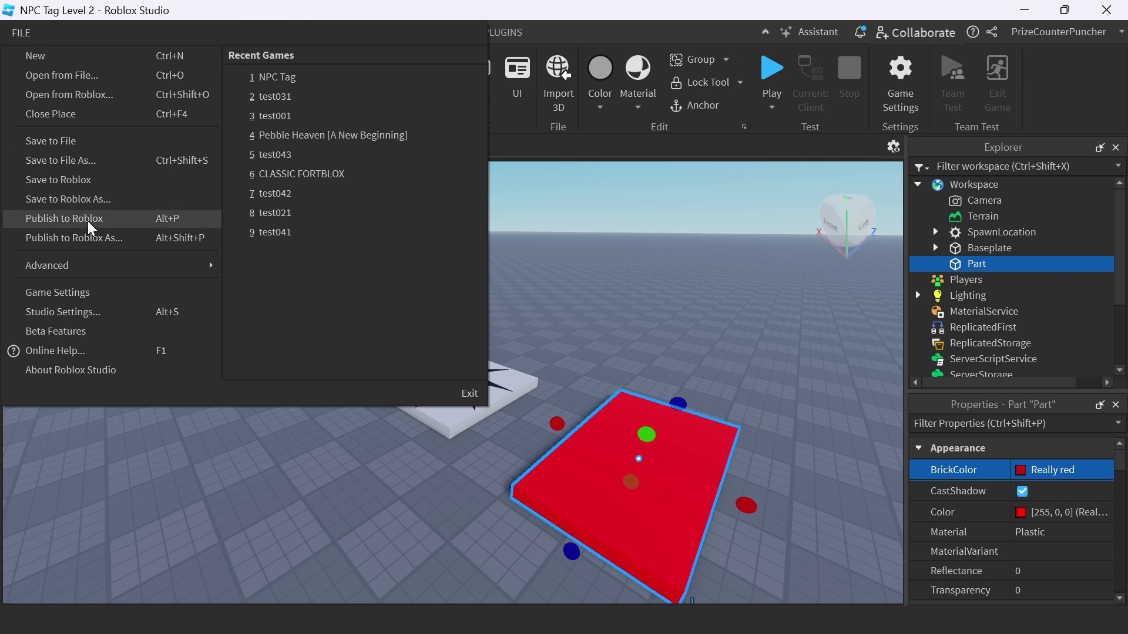
left_click(87, 221)
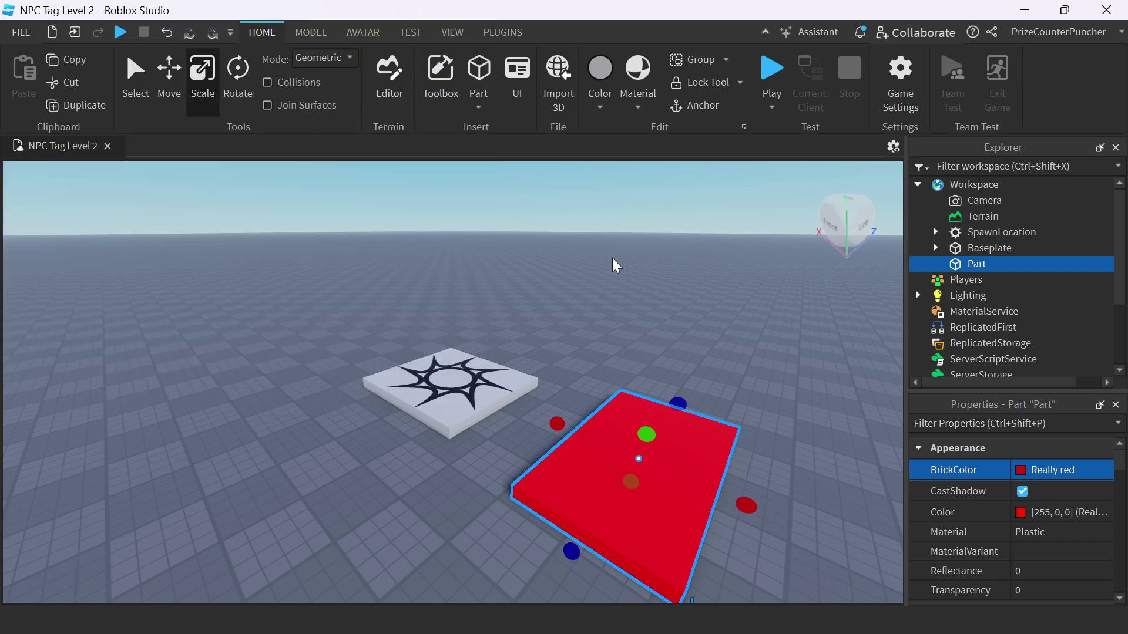
left_click(1112, 14)
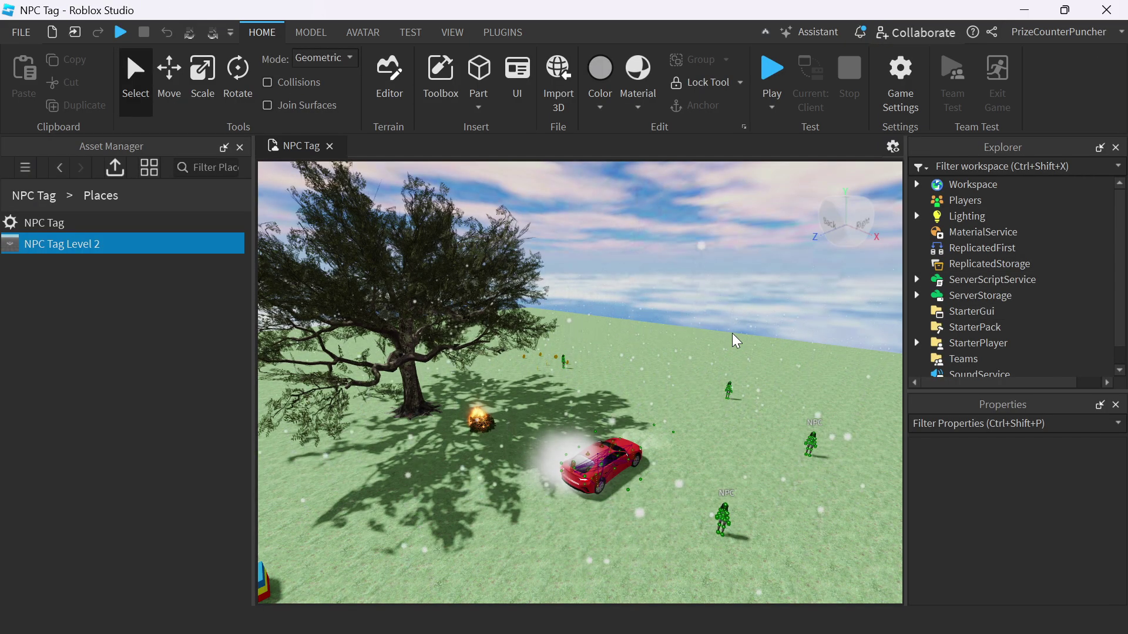
left_click(240, 148)
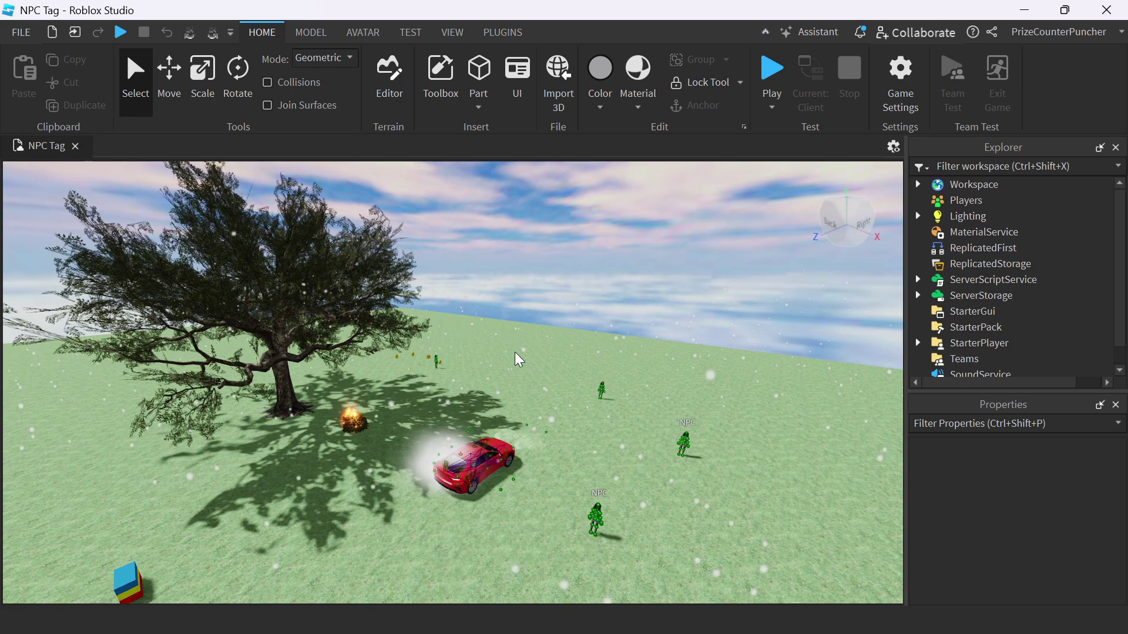
Insert a block part in NPC Tag, place it on the grass beyond the NPCs and color it Dark blue.
left_click(484, 90)
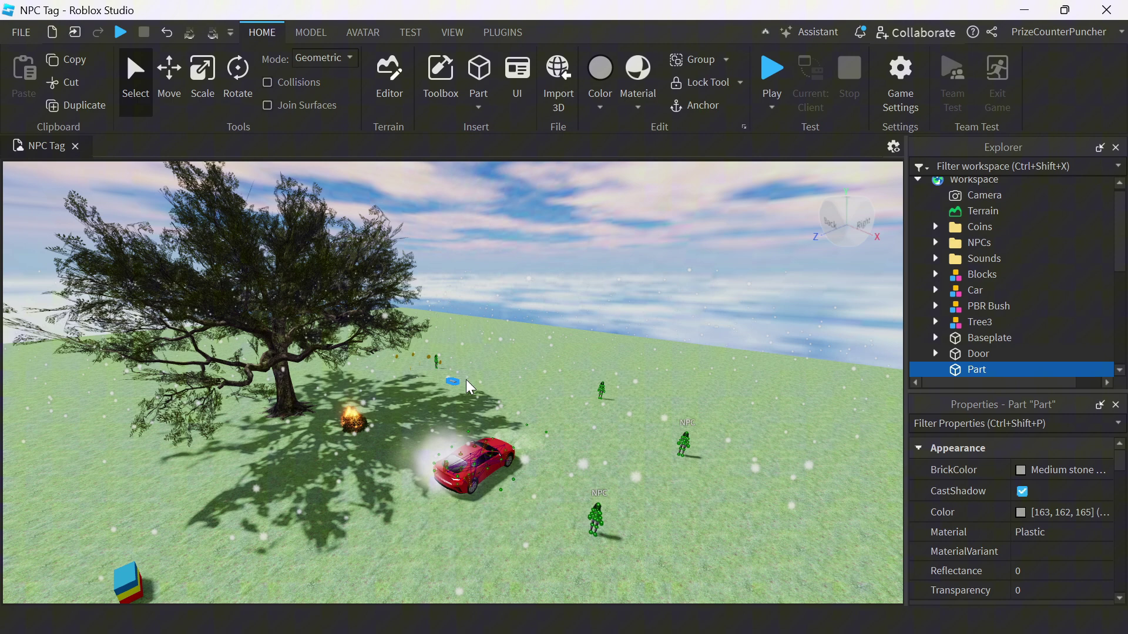
left_click_drag(454, 379, 747, 471)
left_click(1025, 474)
left_click(1015, 339)
Enlarge the dark blue part into a flat pad and raise it about 5.2 studs above the grass.
key("ctrl+3")
left_click_drag(793, 453, 823, 461)
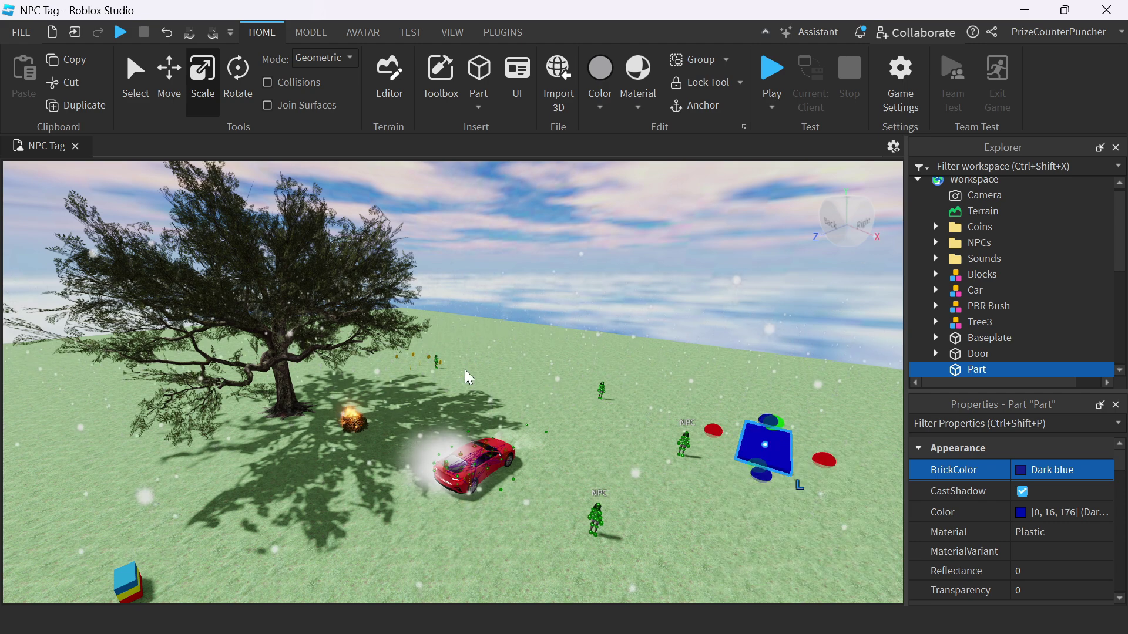
left_click(169, 69)
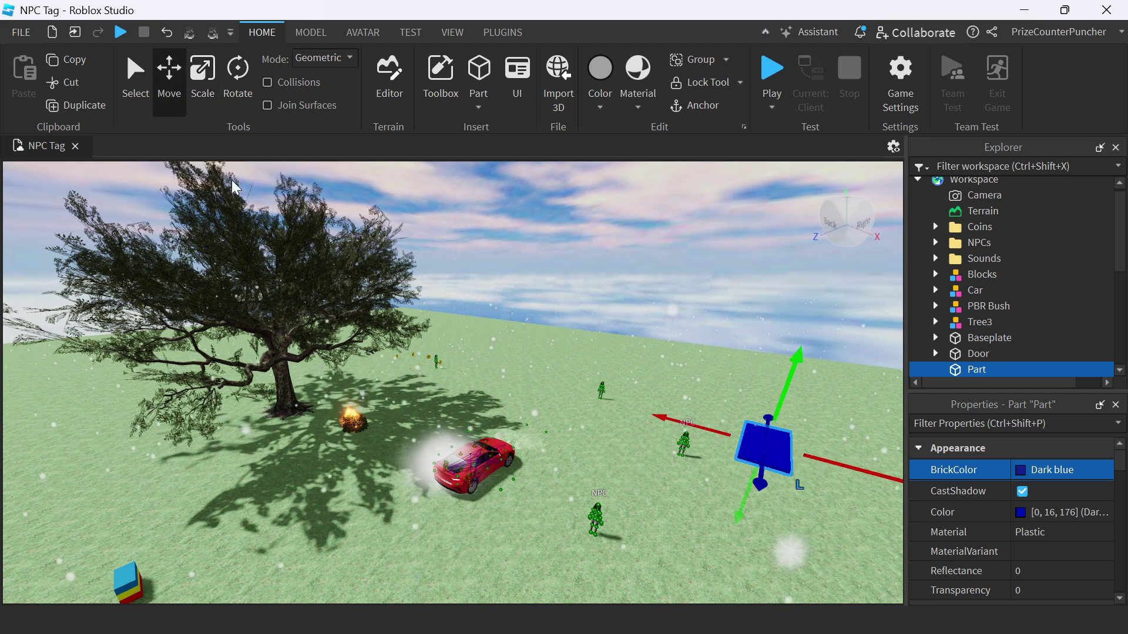
left_click_drag(789, 388, 794, 367)
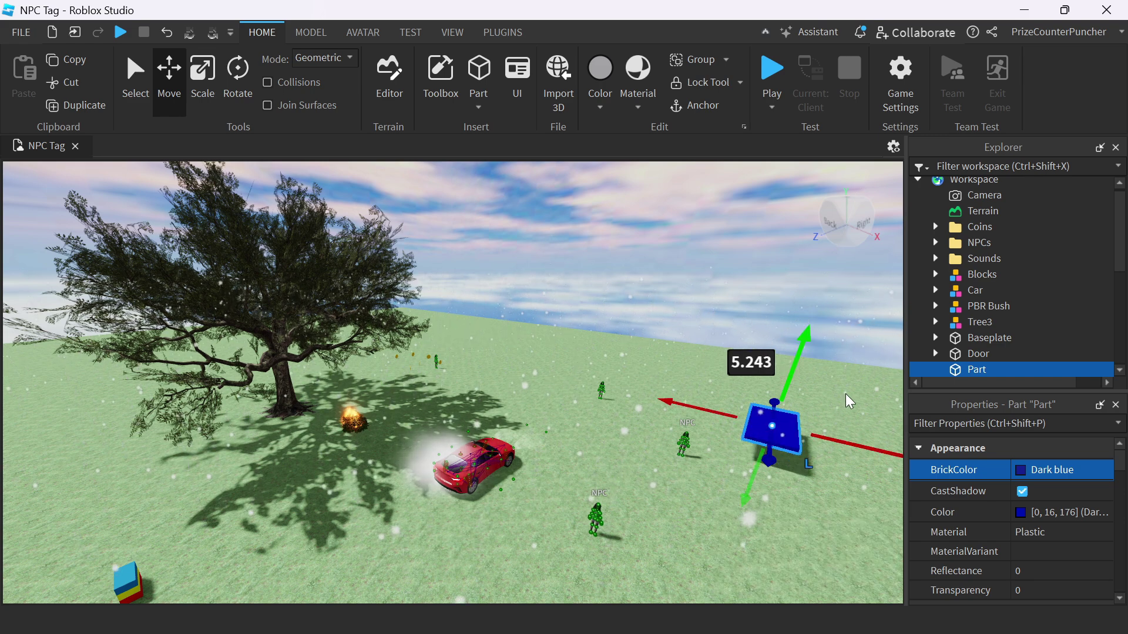
Anchor the dark blue part and rename it "Endpoint".
left_click(703, 109)
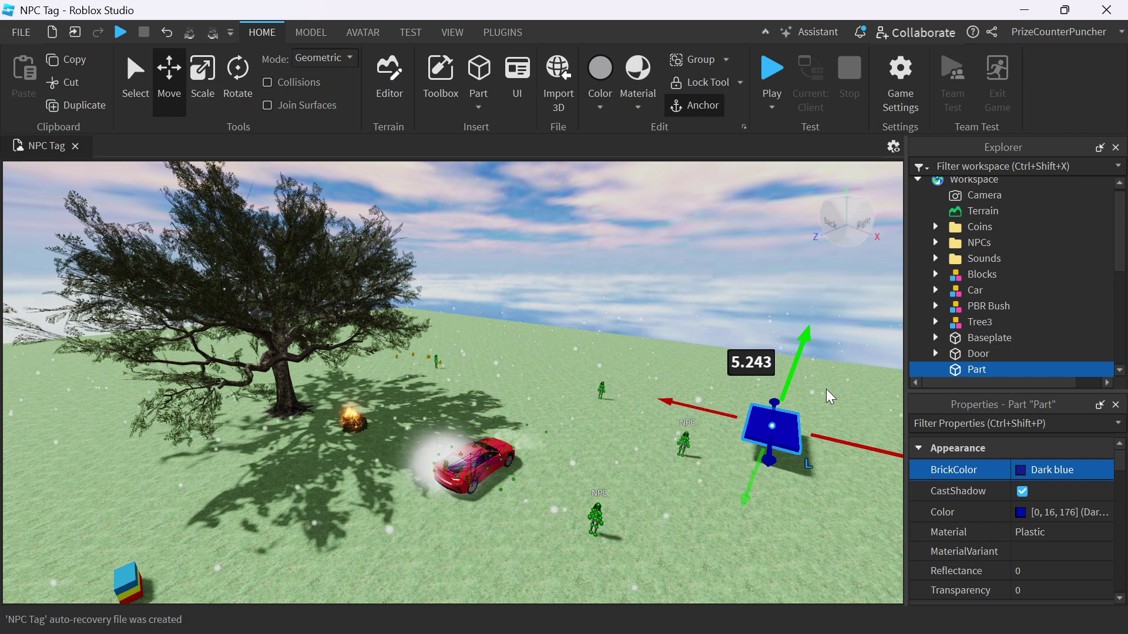
left_click(980, 370)
type("Endpoint")
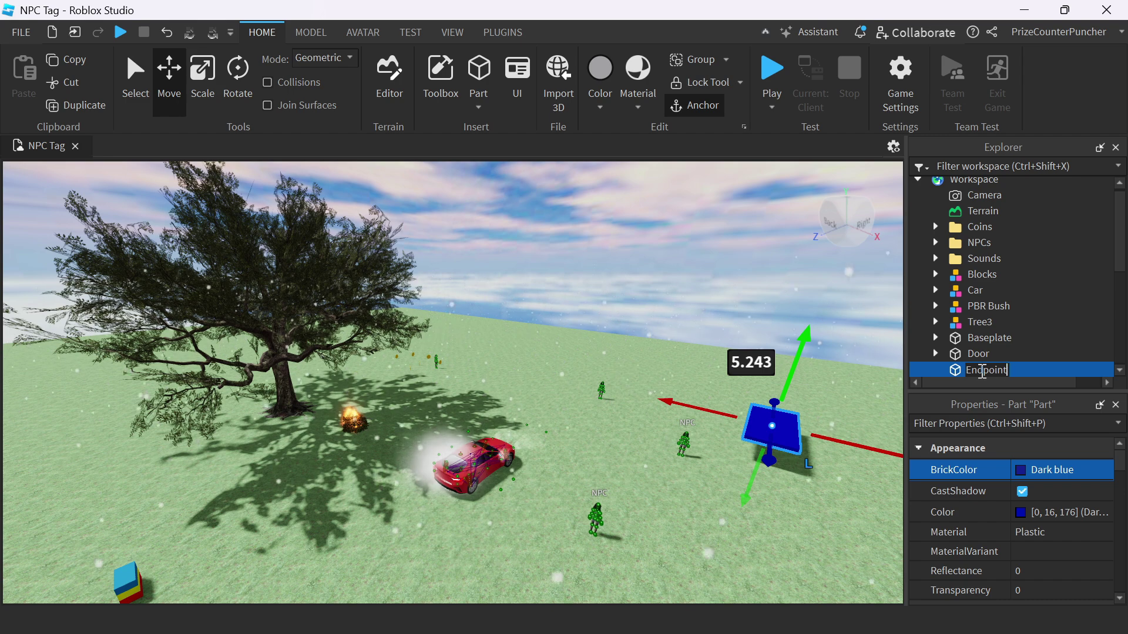
key("Return")
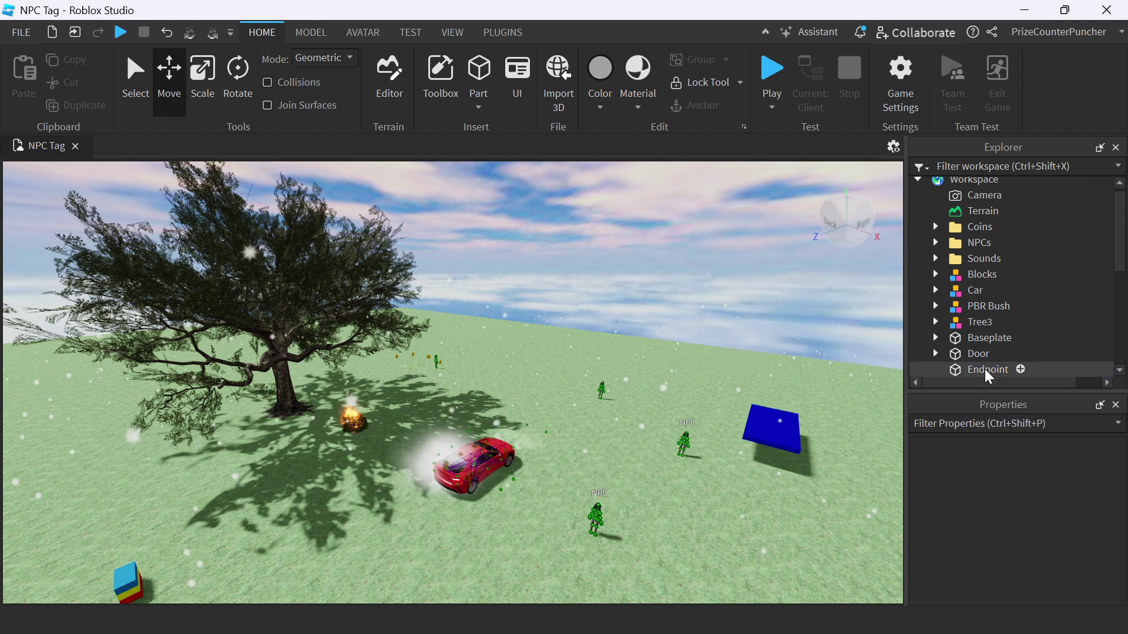
Add a script to Endpoint that uses TeleportService to send a touching player to placeId, with 12345678 as placeholder.
left_click(982, 372)
left_click(1023, 373)
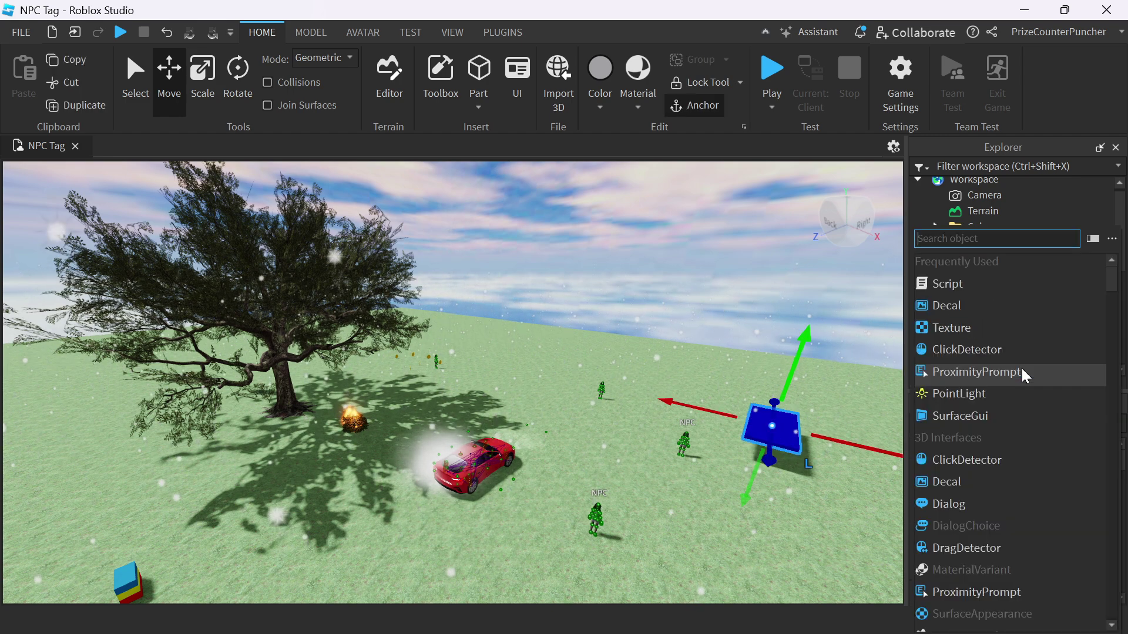
left_click(960, 292)
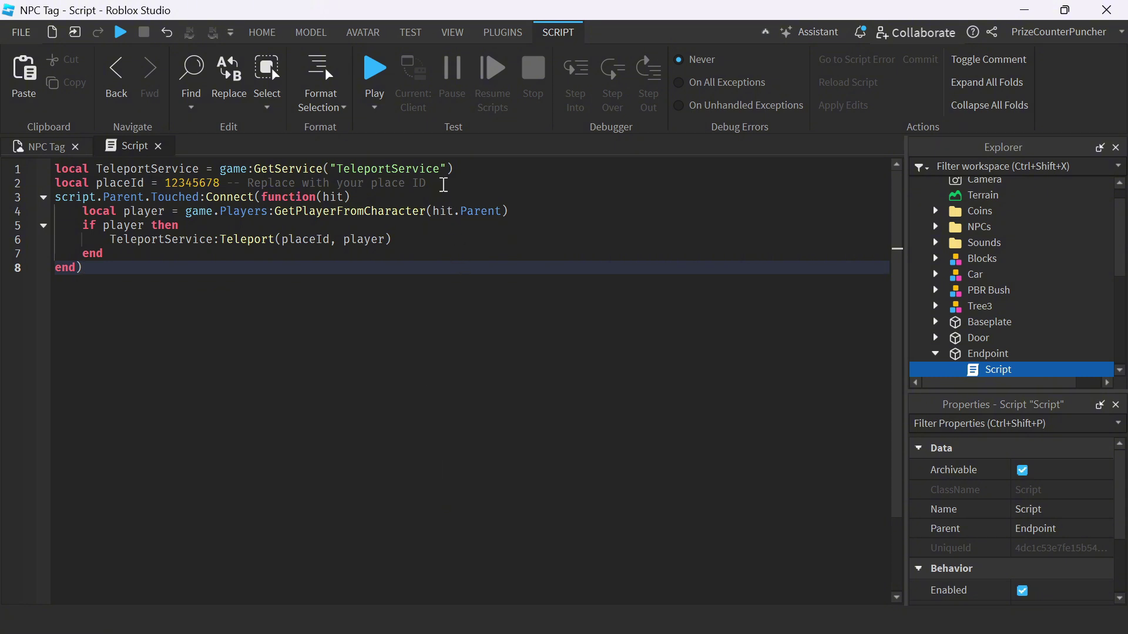
left_click_drag(428, 183, 201, 185)
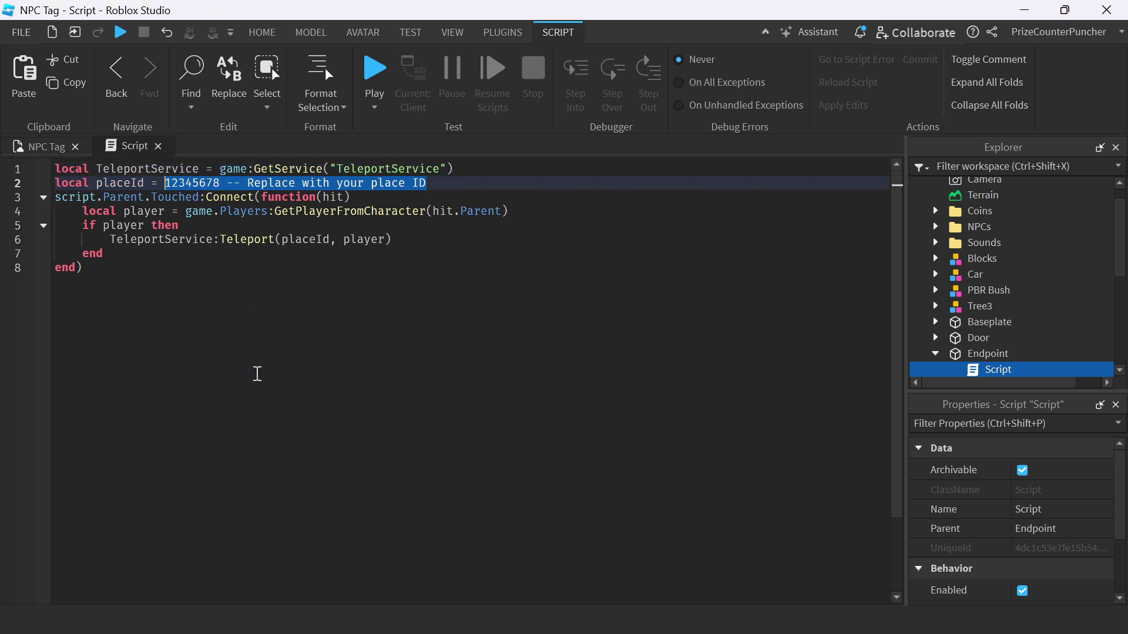
right_click(686, 36)
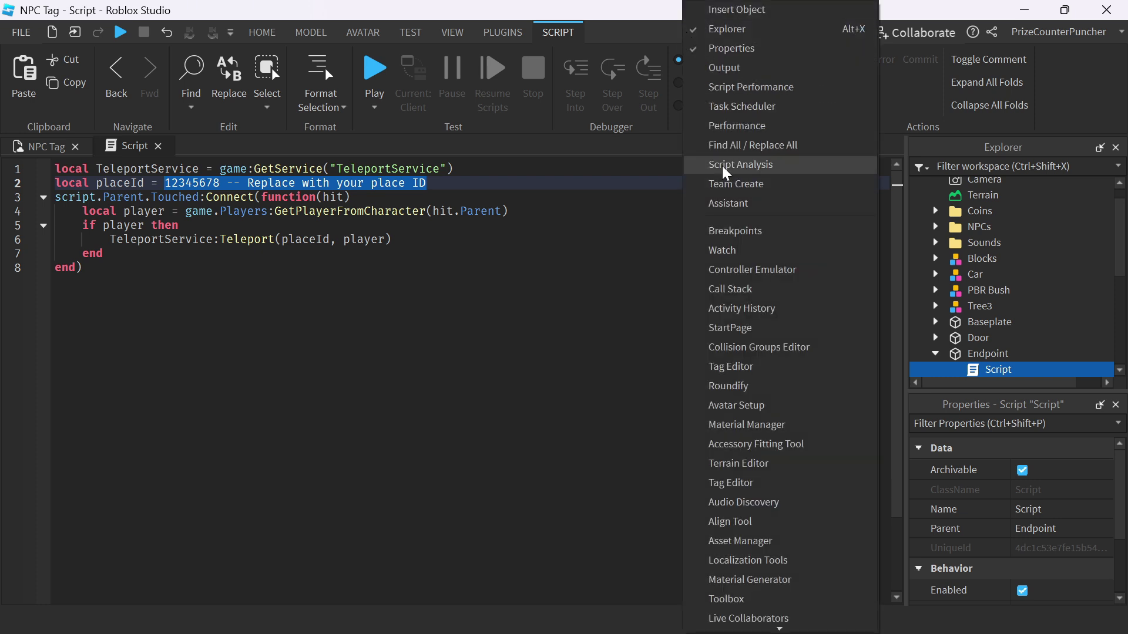
left_click(741, 541)
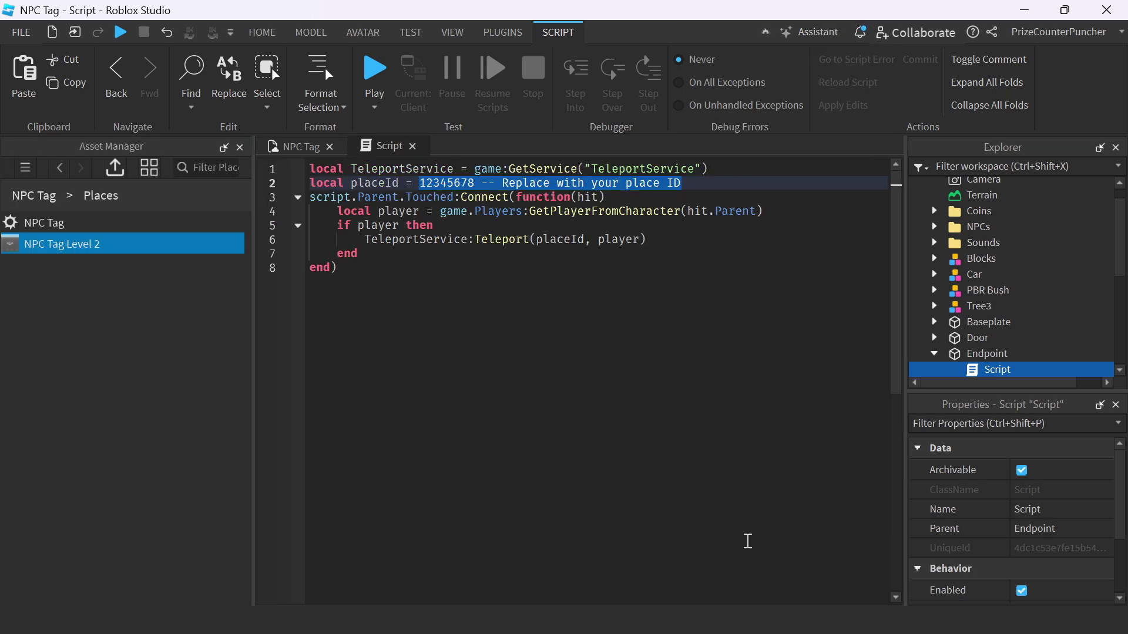
right_click(84, 252)
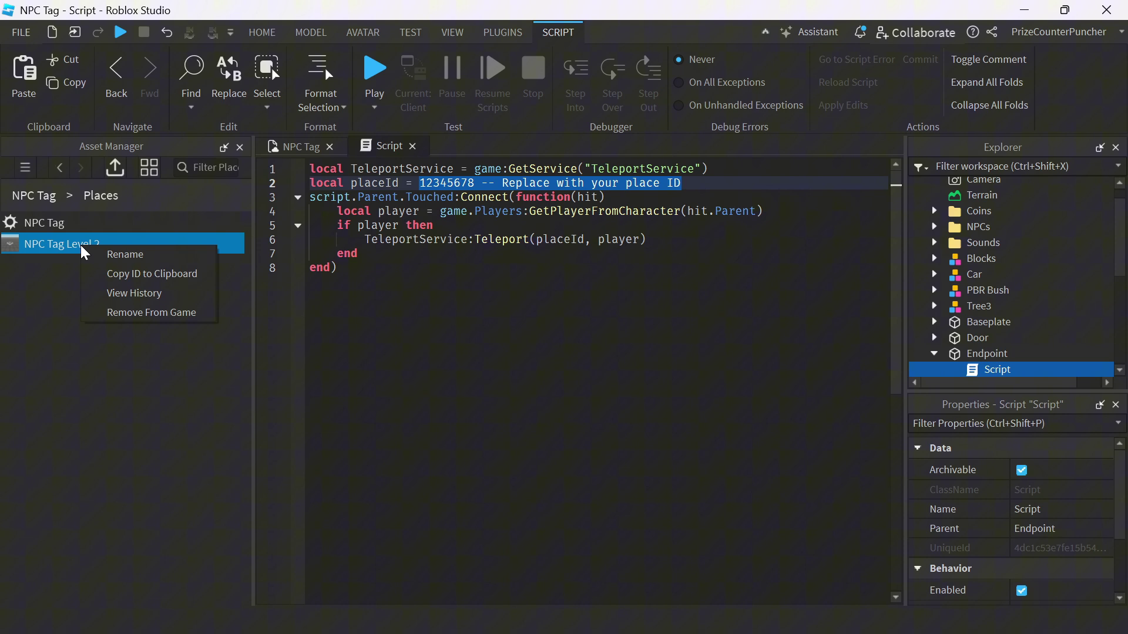
left_click(113, 274)
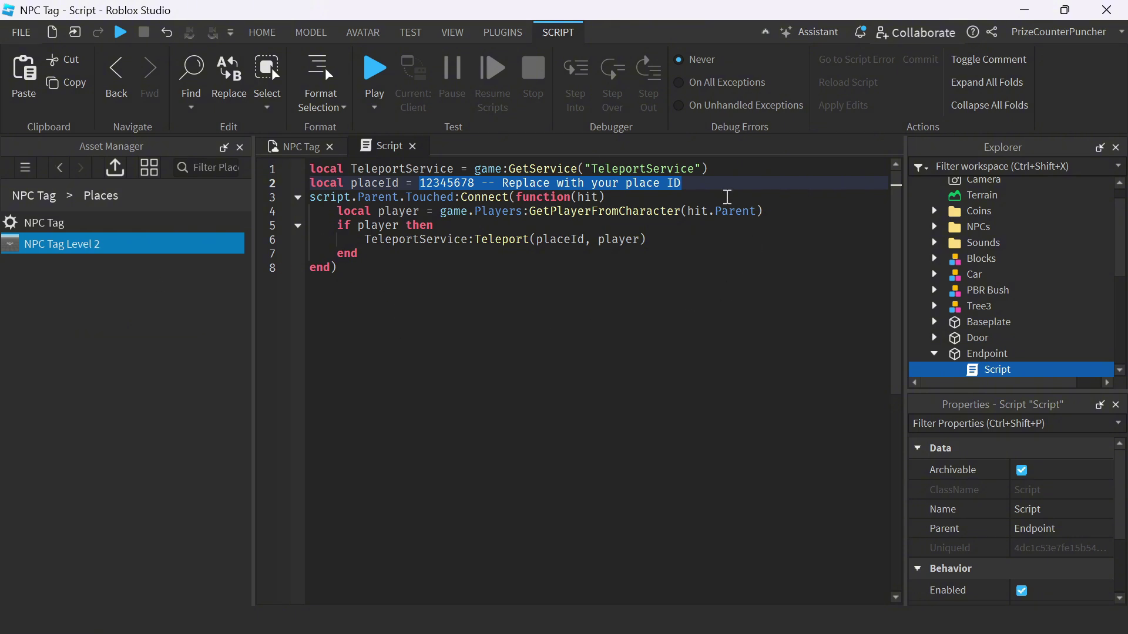
left_click_drag(715, 184, 480, 179)
key("ctrl+v")
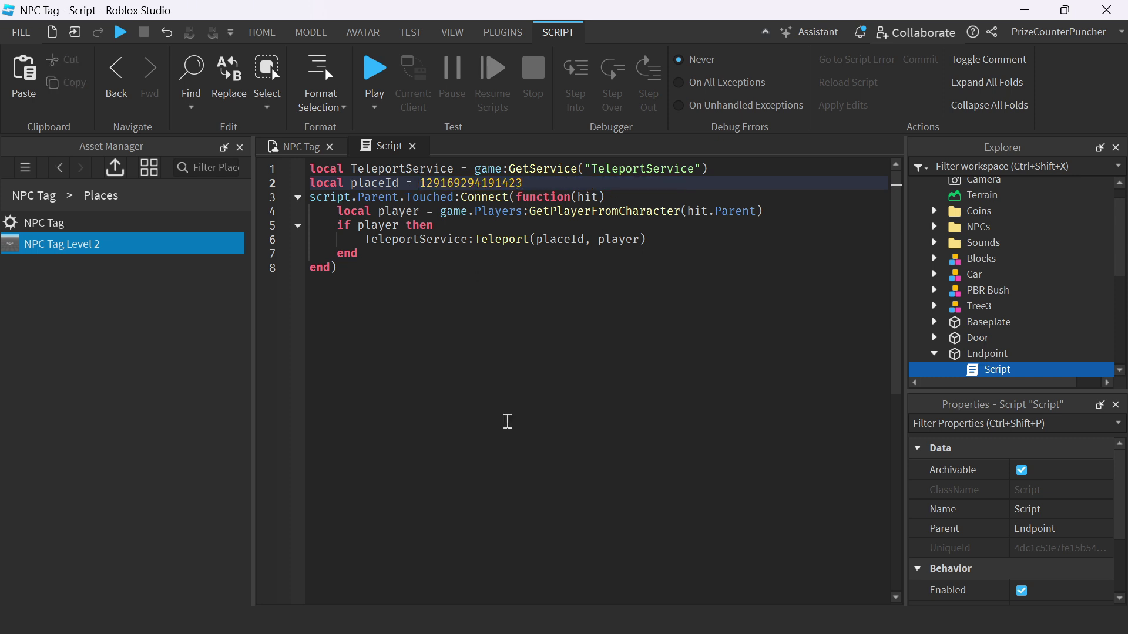
left_click(240, 148)
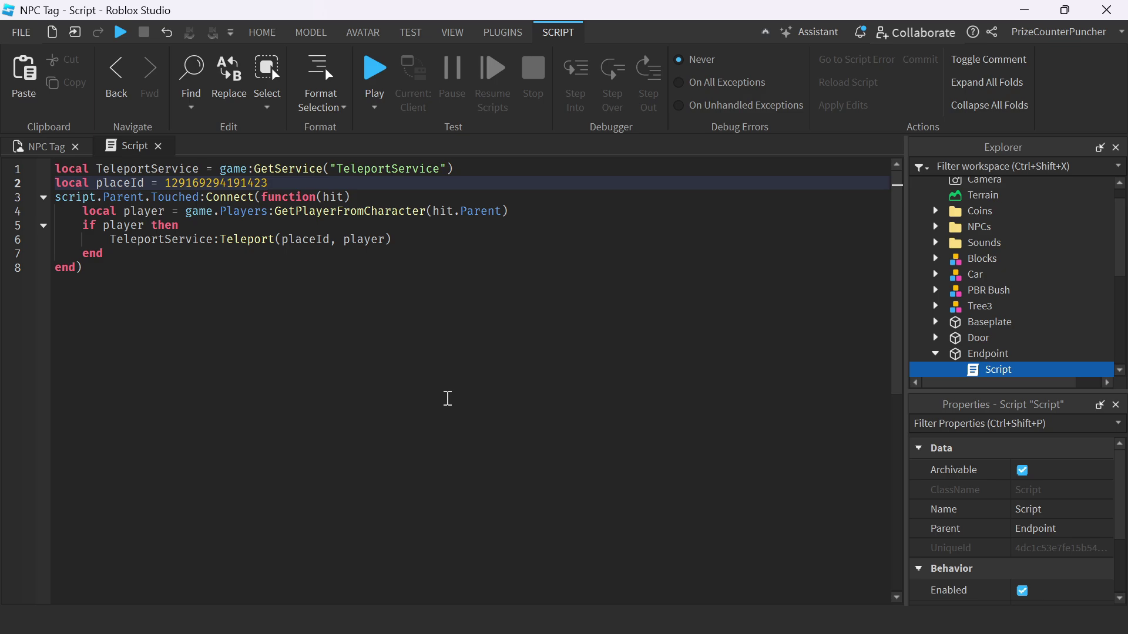
Play-test the place in Studio by walking the avatar onto the blue Endpoint pad, and end the test.
left_click(375, 69)
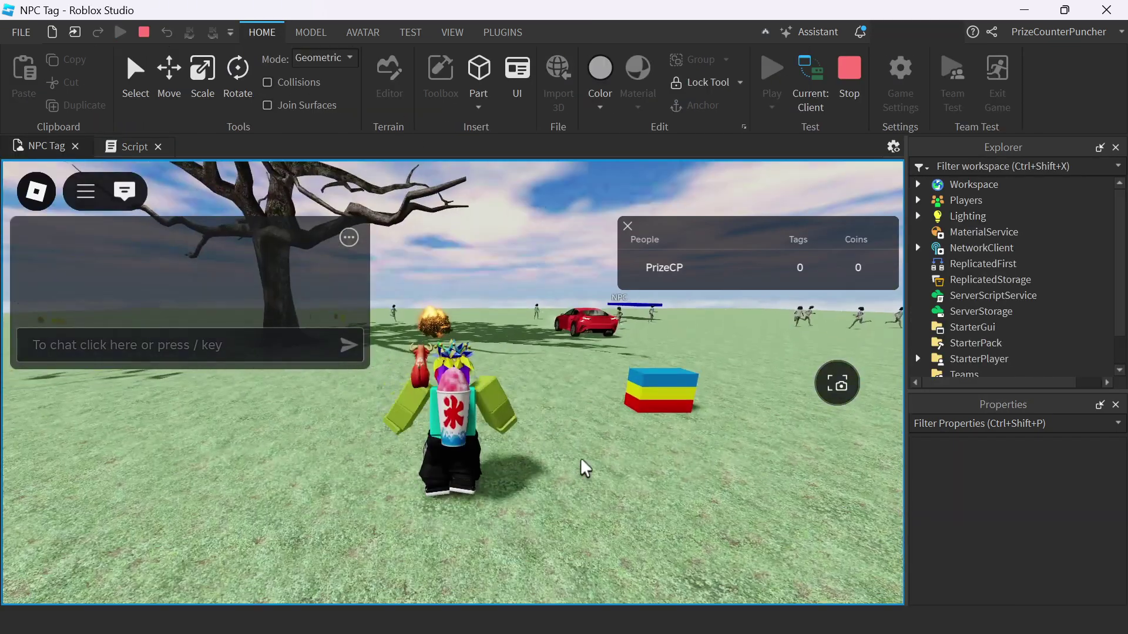
key("w")
right_click_drag(581, 459, 581, 460)
key("w")
key("w")
key("Up")
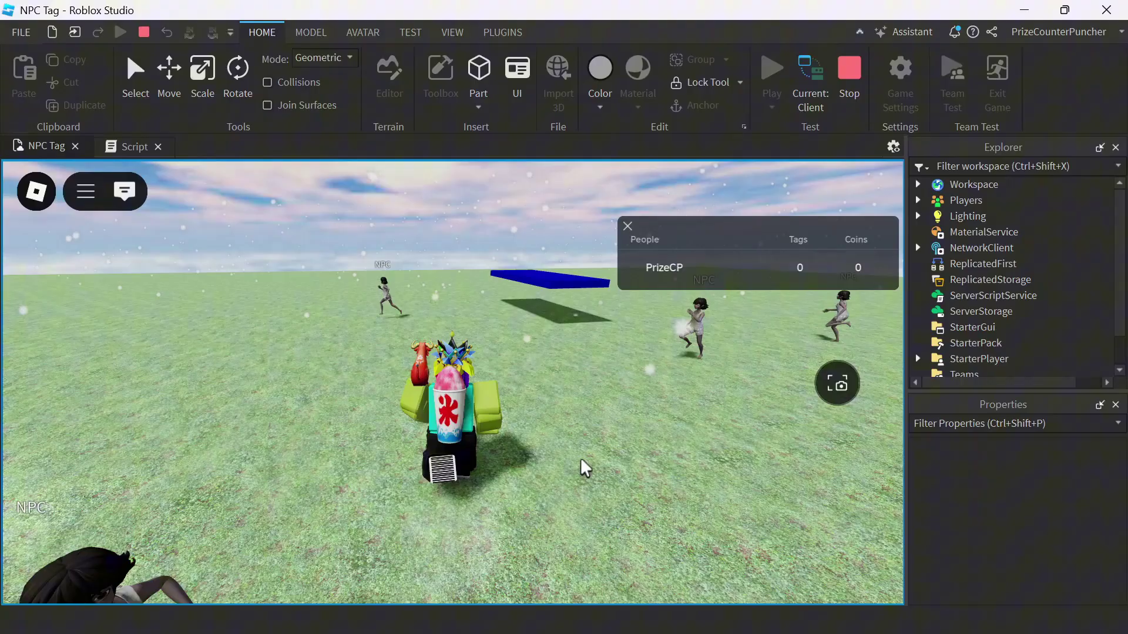
key("w")
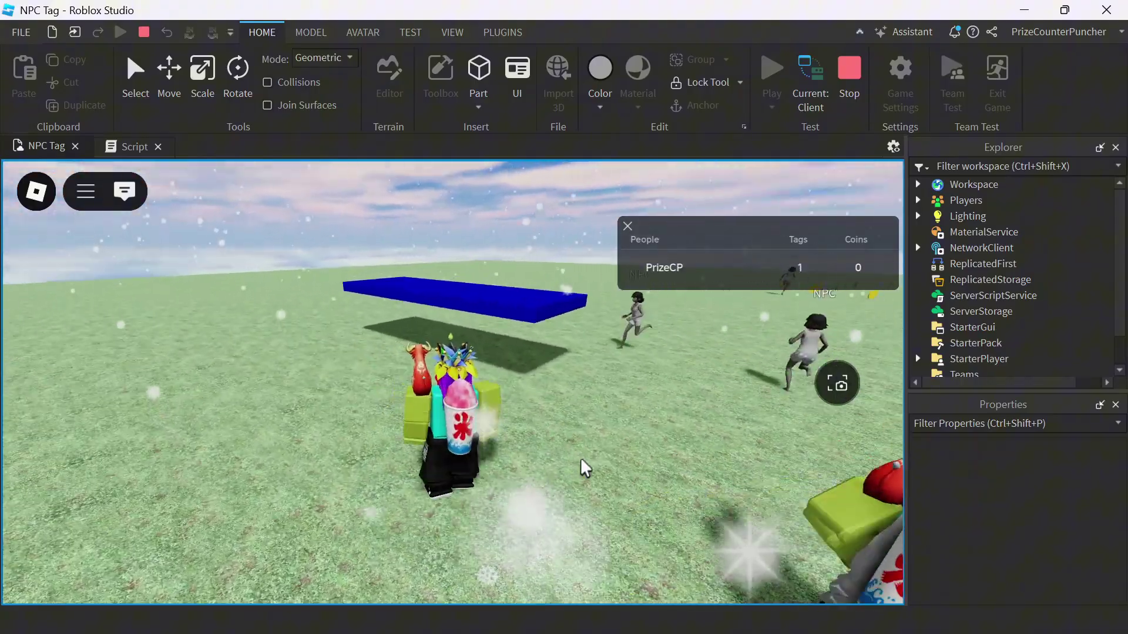
right_click_drag(582, 459, 582, 460)
key("Up")
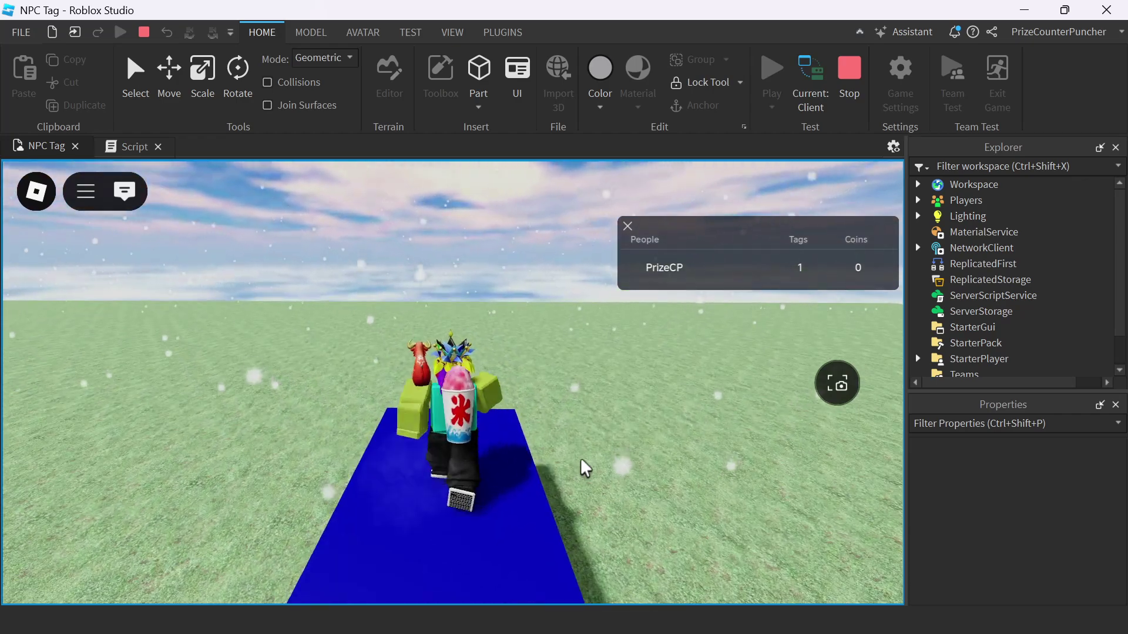
key("s")
key("w")
key("d")
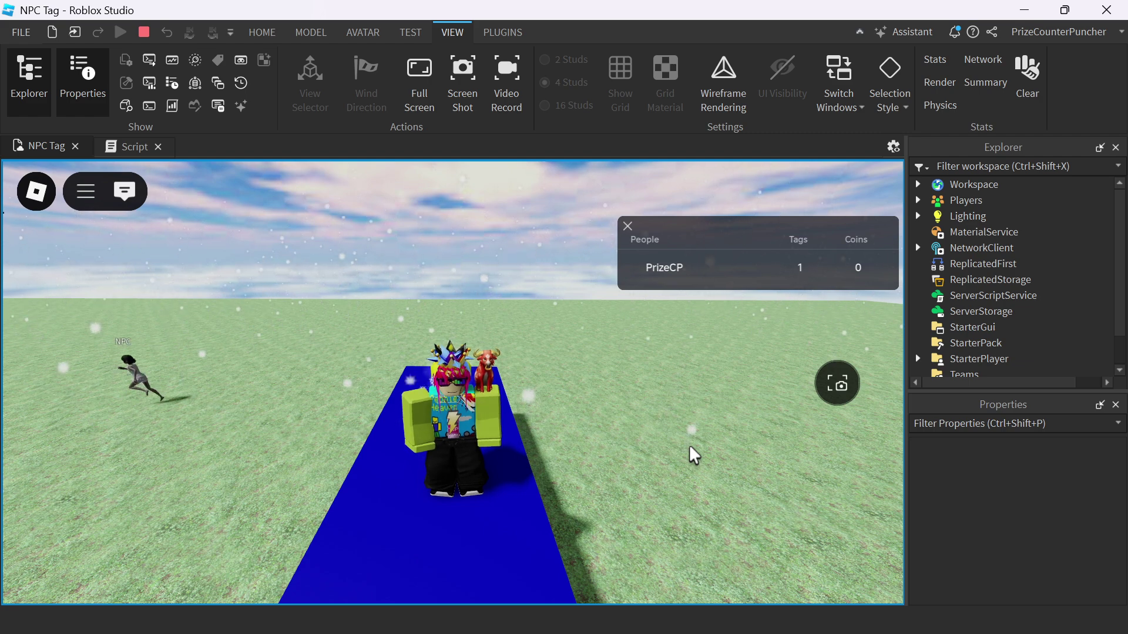
left_click(145, 33)
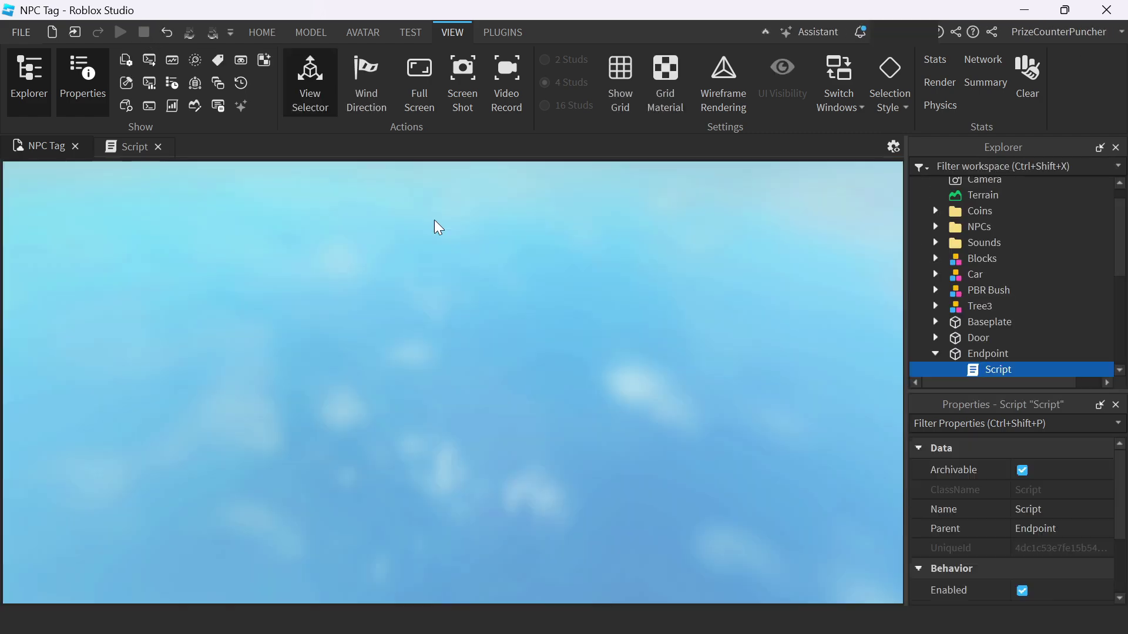
Publish the updated NPC Tag place to Roblox and launch the live NPC Tag experience from its web page.
left_click(21, 33)
left_click(65, 219)
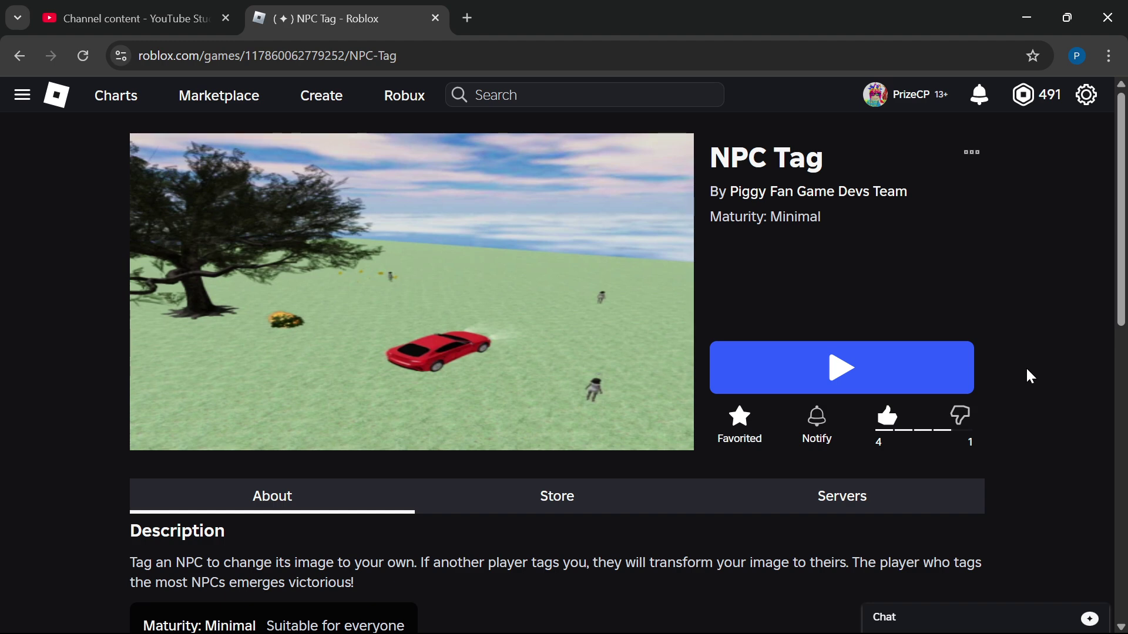
left_click(849, 367)
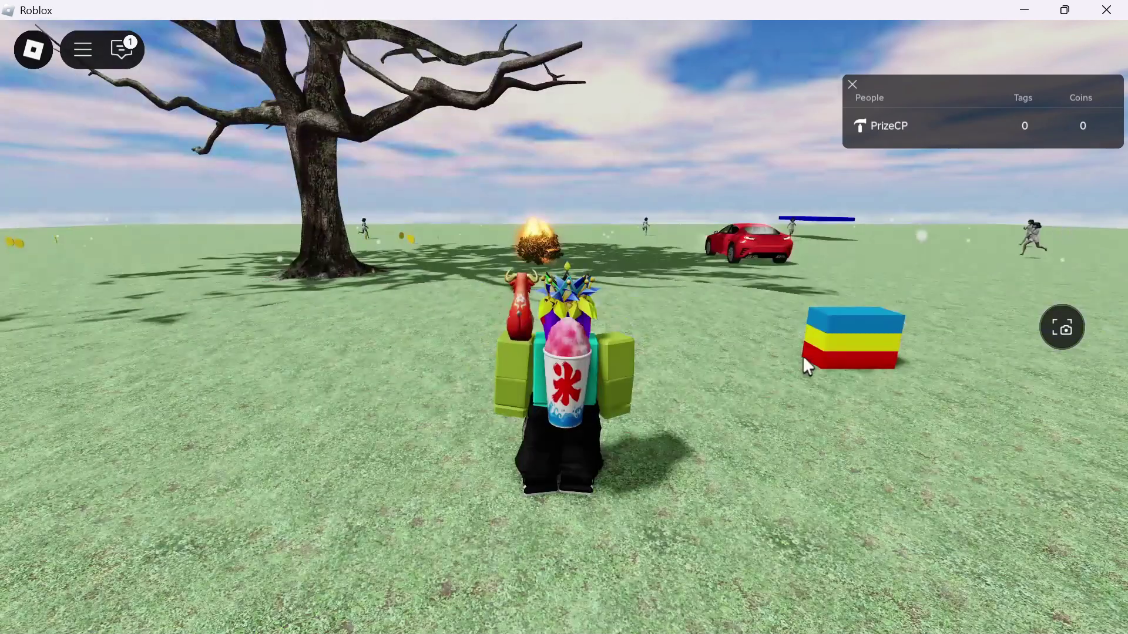
Test the teleport in the live experience by running onto the blue Endpoint pad and walking around the place reached.
right_click_drag(702, 413, 701, 414)
key("w")
key("w")
key("w")
key("w")
key("w")
key("w")
key("space")
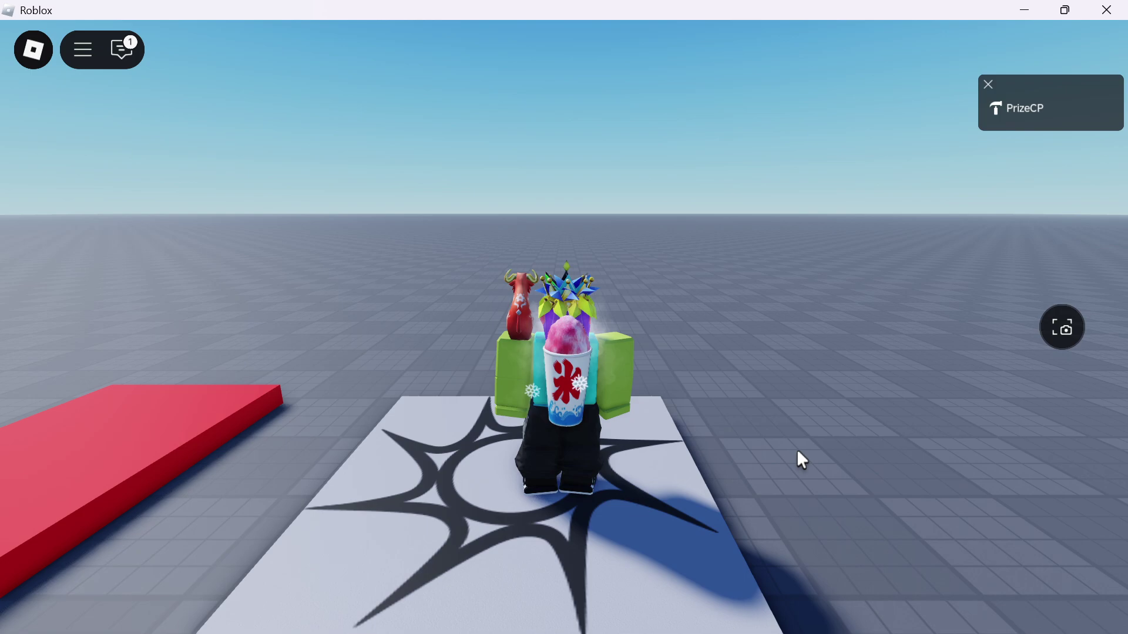
key("w")
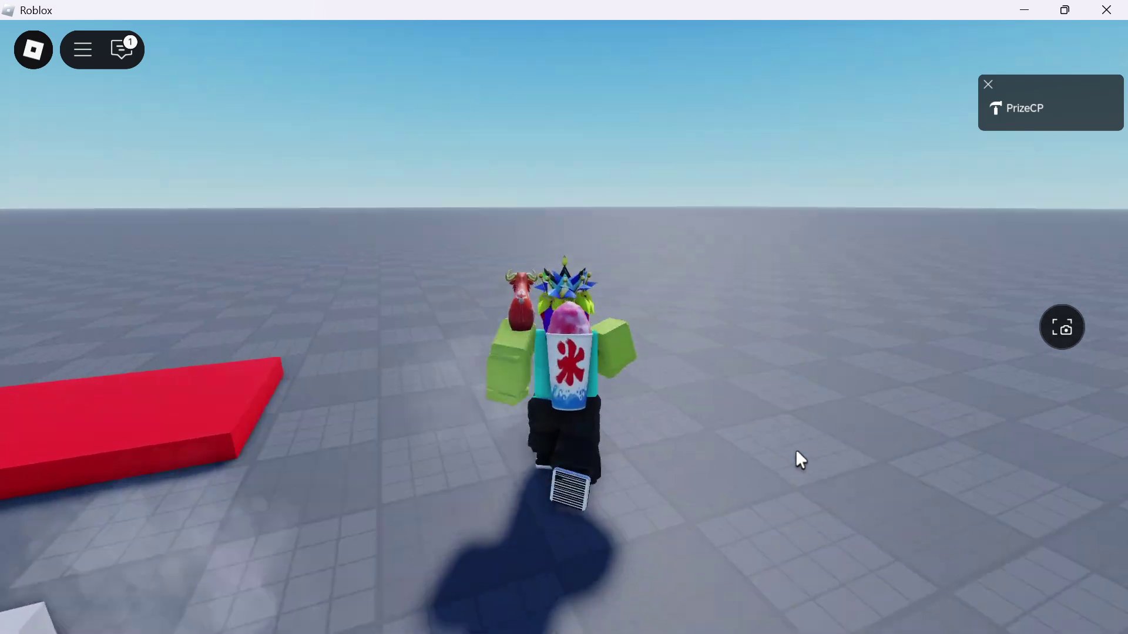
right_click_drag(796, 451, 795, 449)
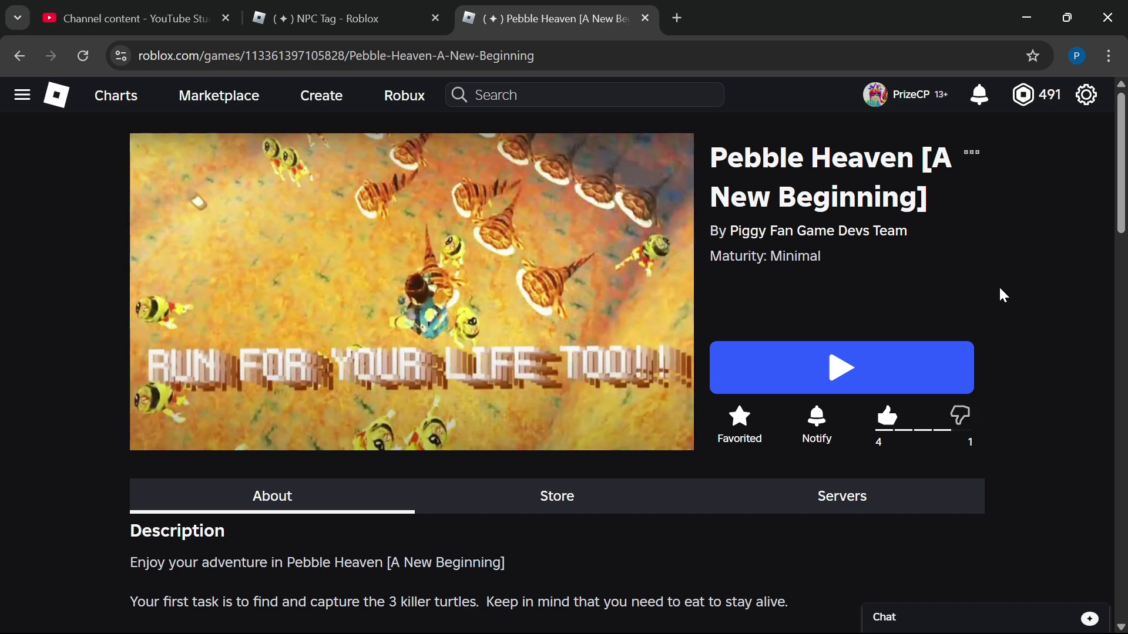
Open Pebble Heaven [A New Beginning] in Studio, publish it as a new place in Piggy Fan Game Devs Team's NPC Tag, and close its window.
left_click(972, 157)
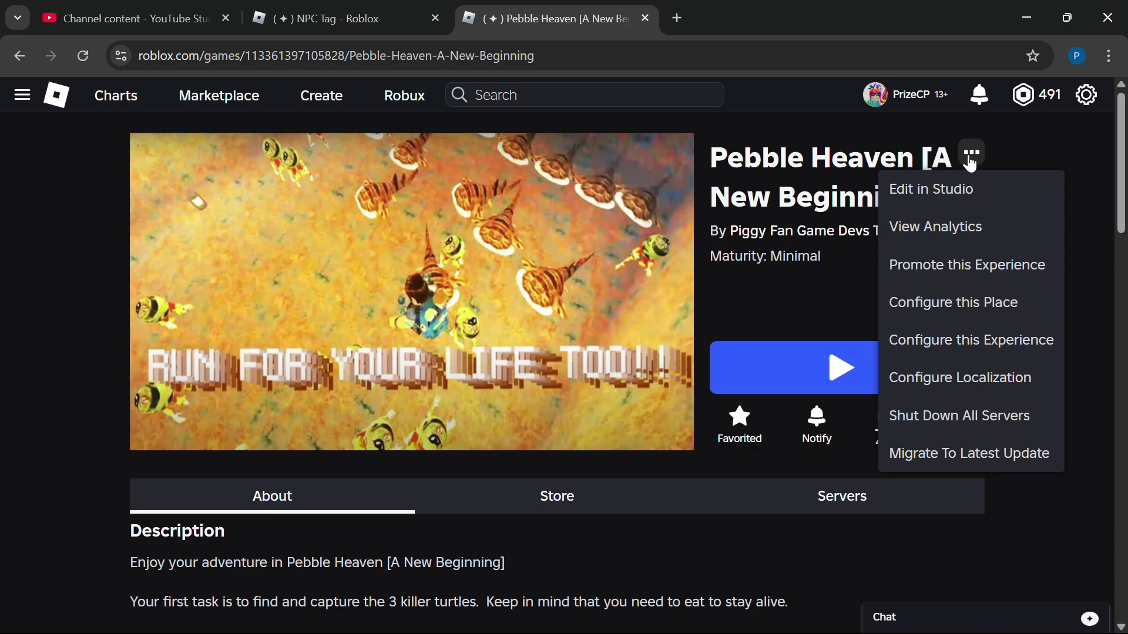
left_click(943, 193)
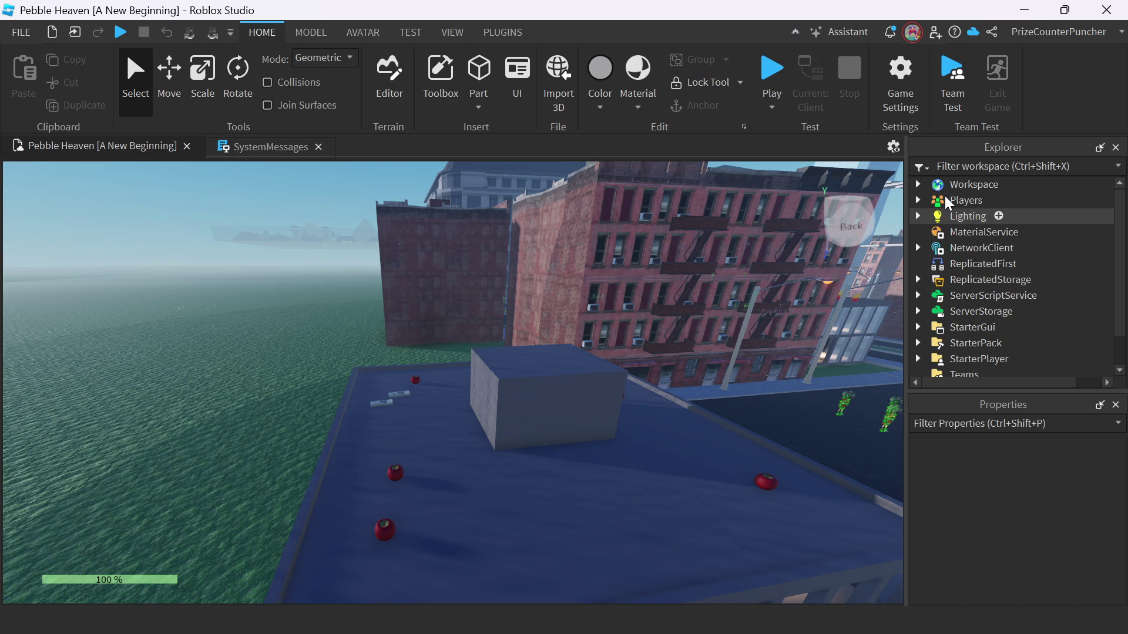
left_click(21, 32)
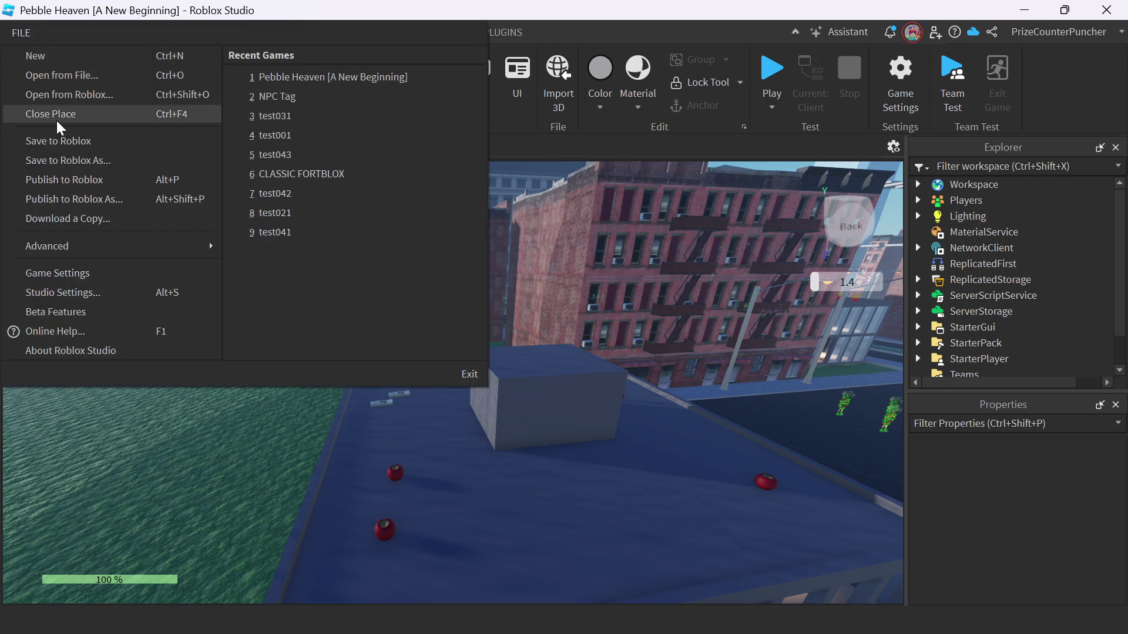
left_click(78, 199)
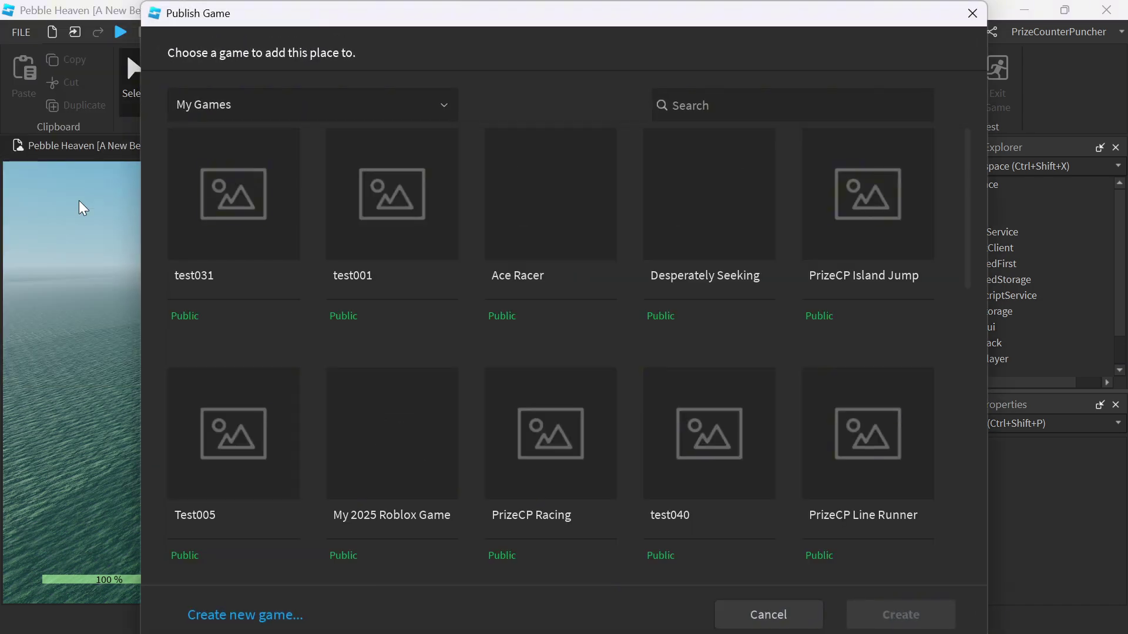
left_click(356, 110)
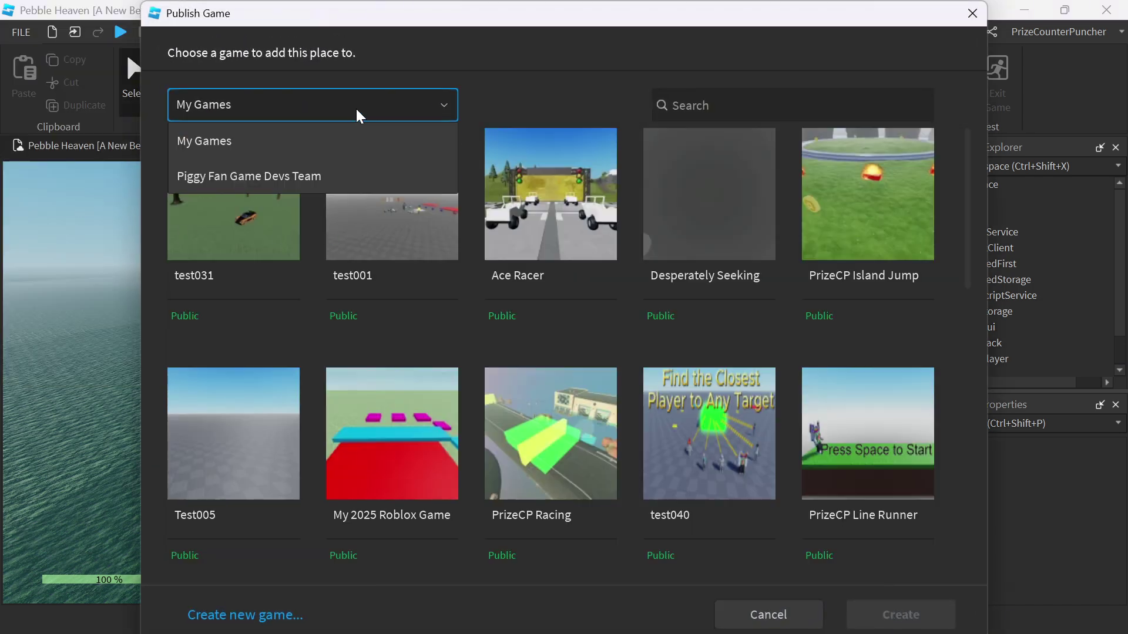
left_click(330, 177)
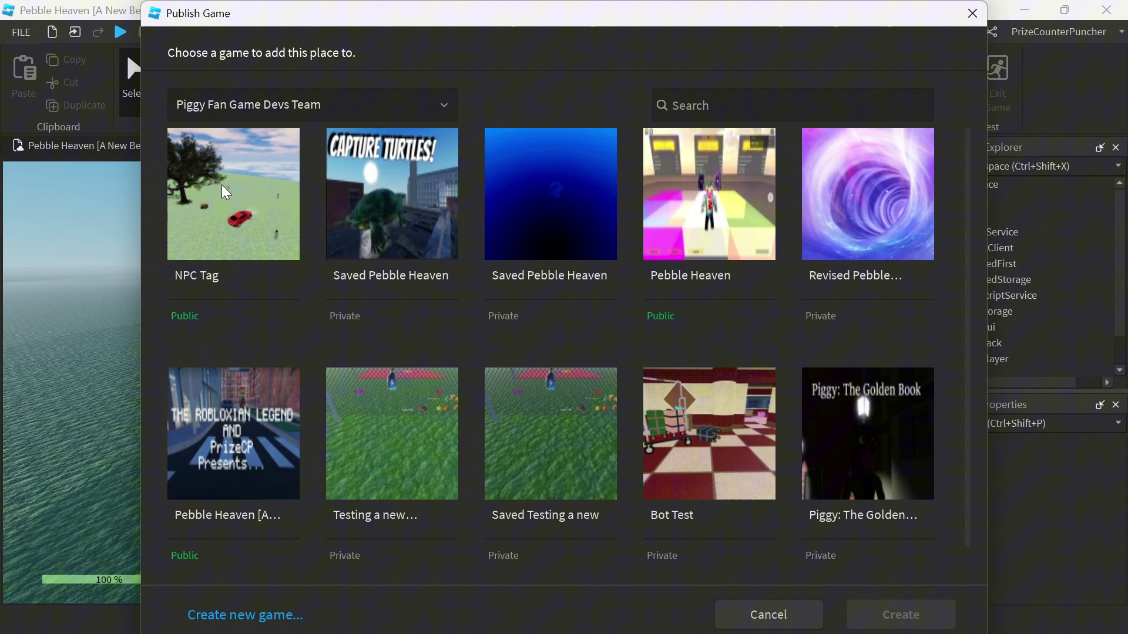
left_click(225, 192)
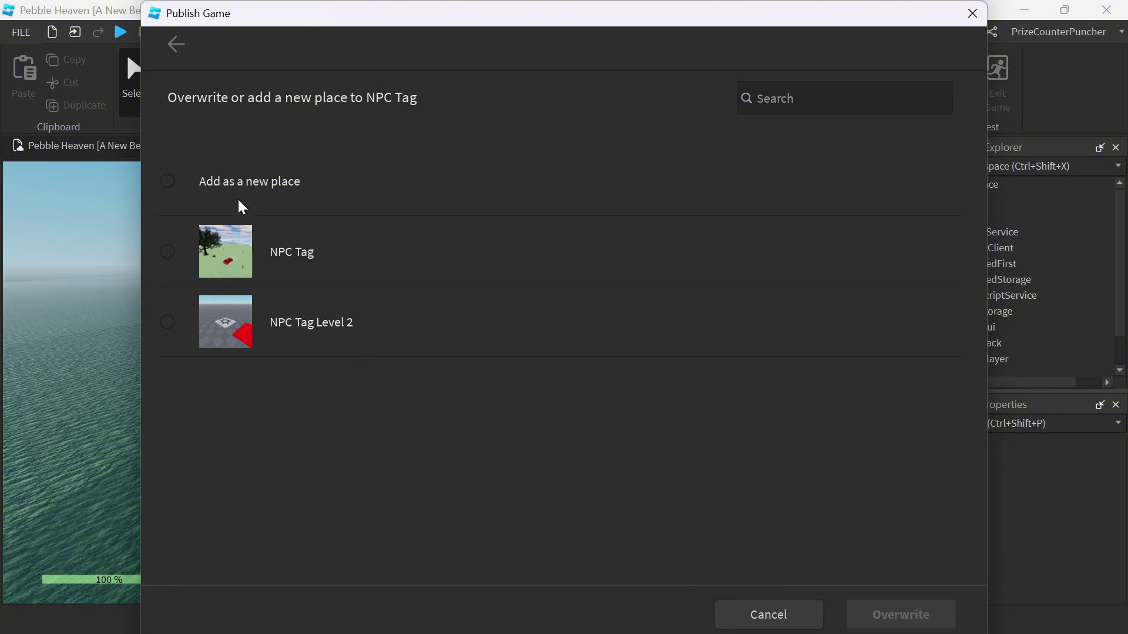
left_click(252, 185)
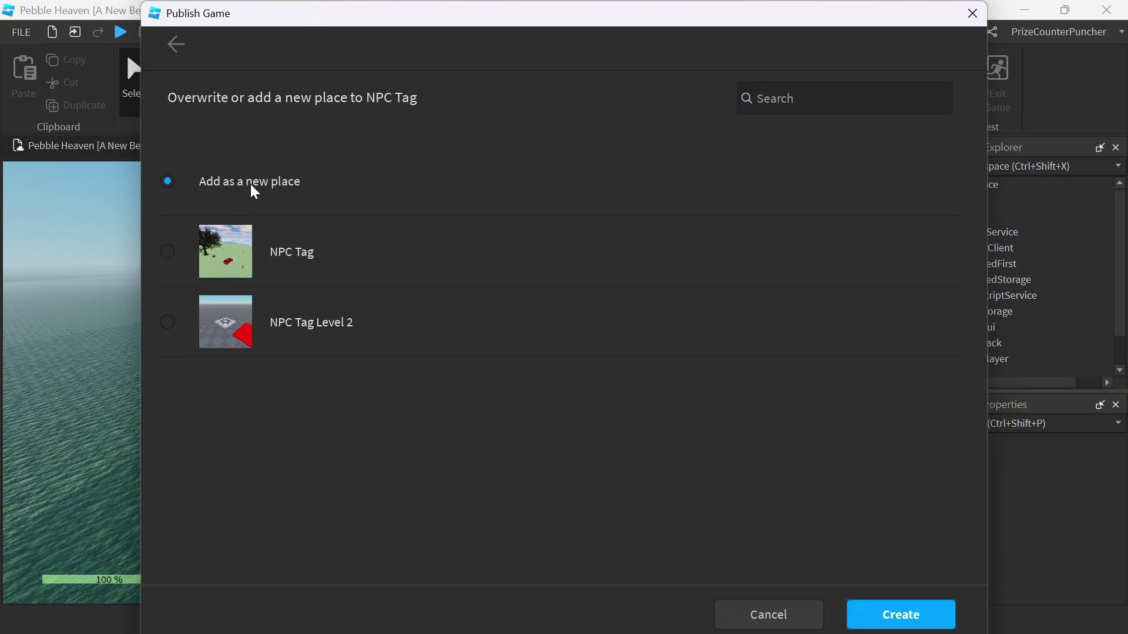
left_click(910, 622)
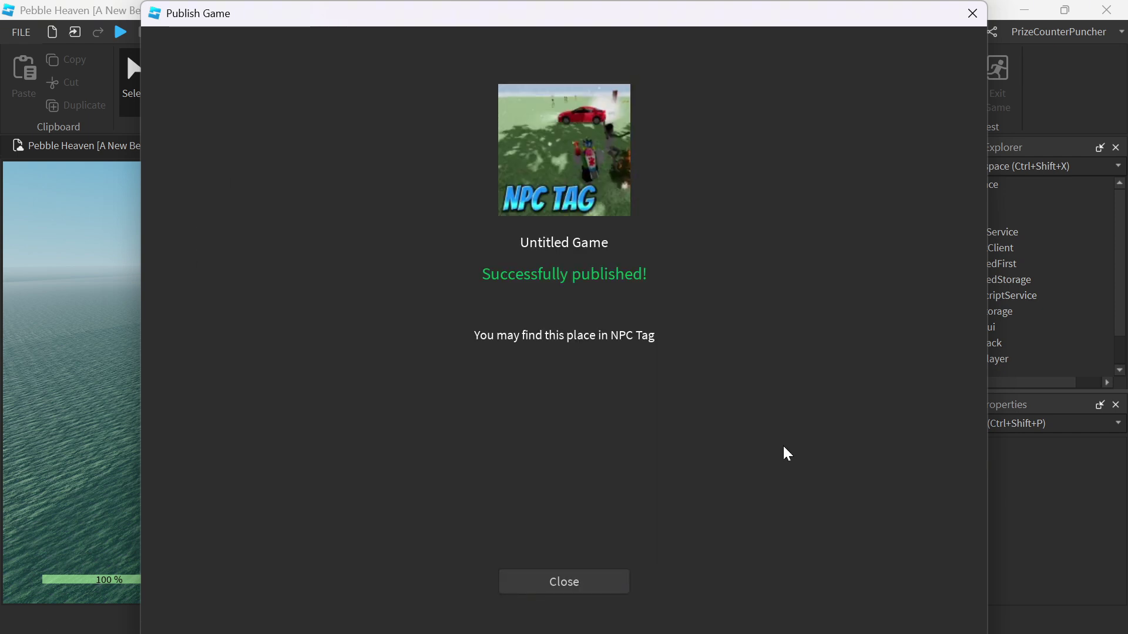
left_click(591, 584)
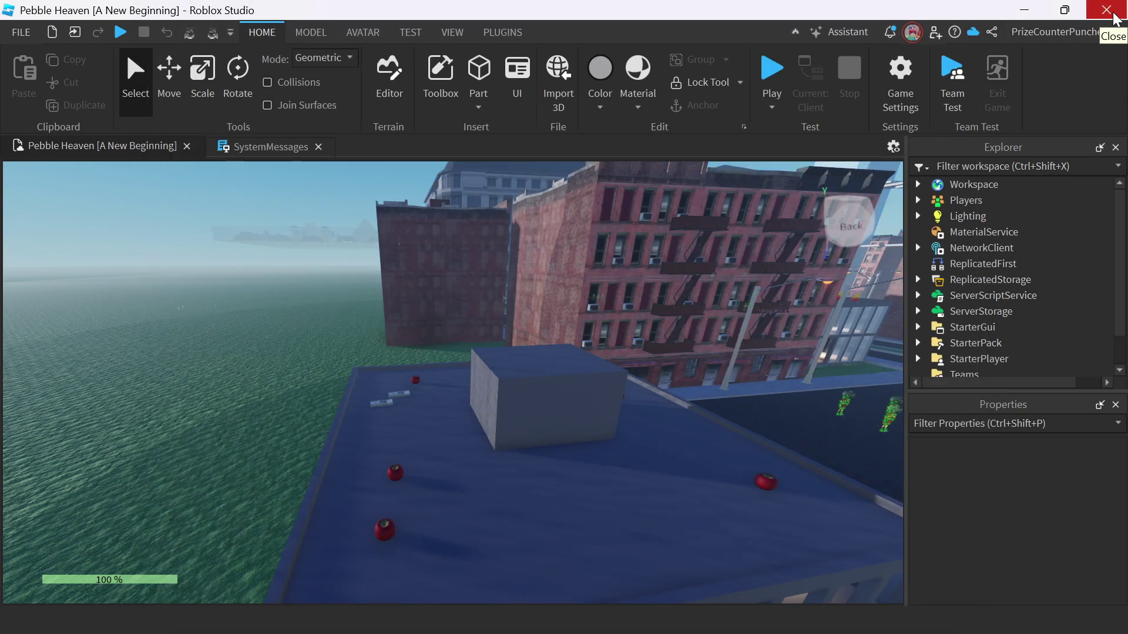
left_click(1108, 10)
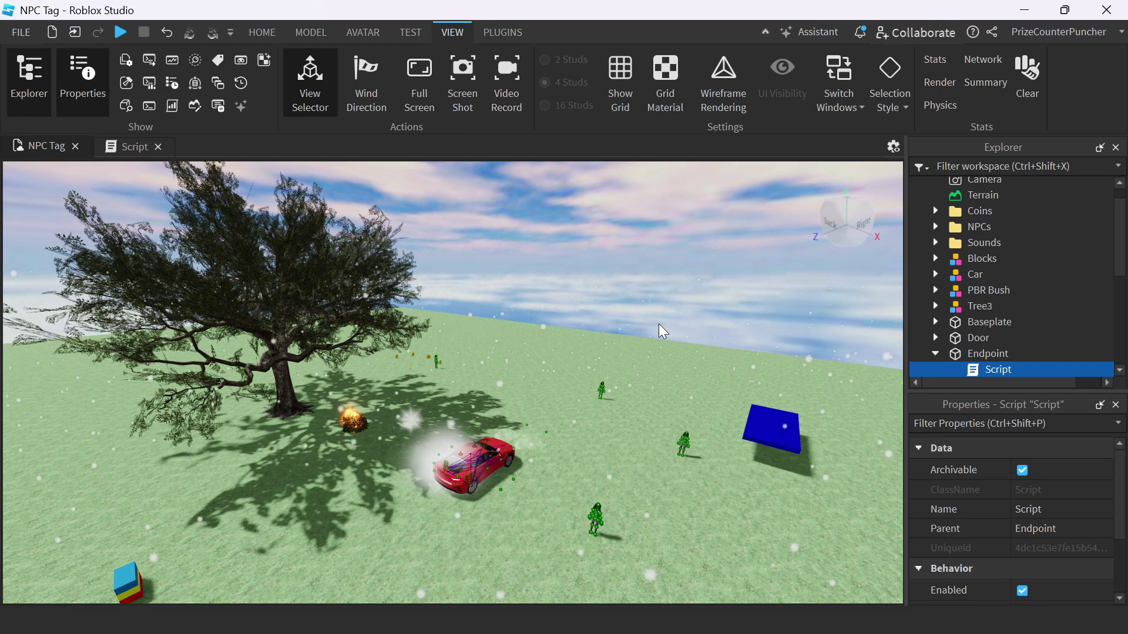
Display the NPC Tag experience's places in the Asset Manager and check the newly added place.
right_click(658, 36)
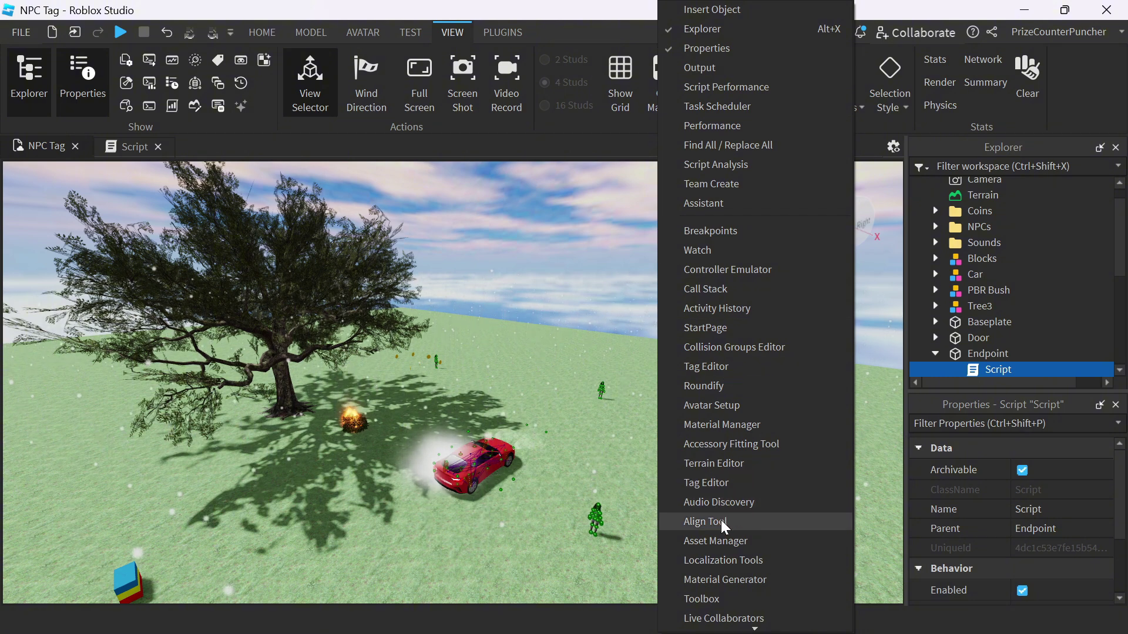
left_click(727, 540)
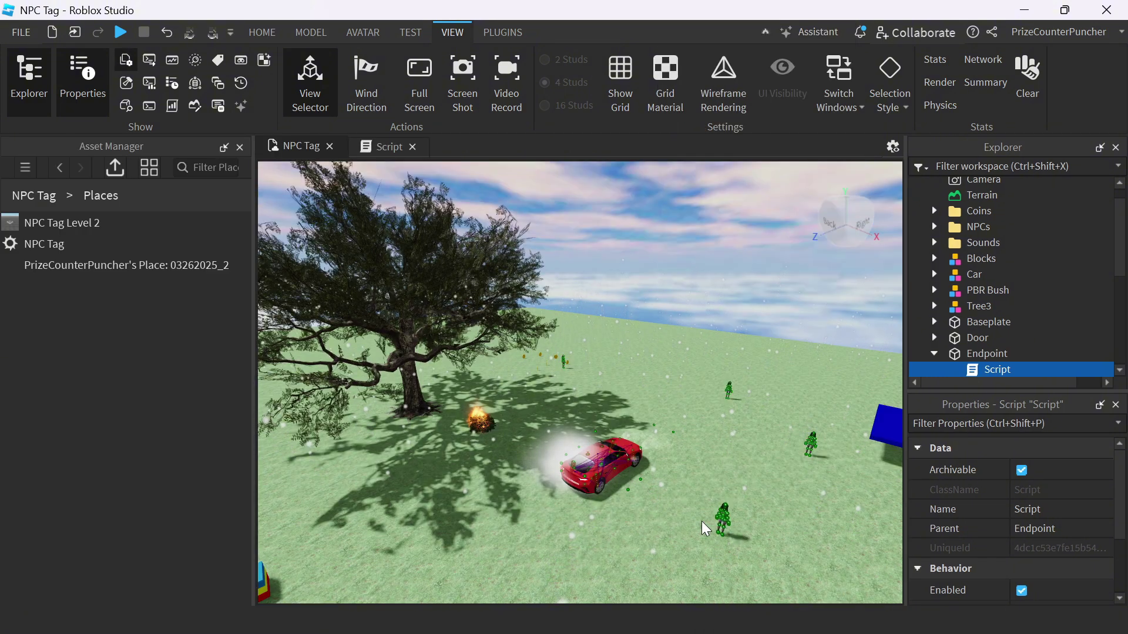
left_click(132, 267)
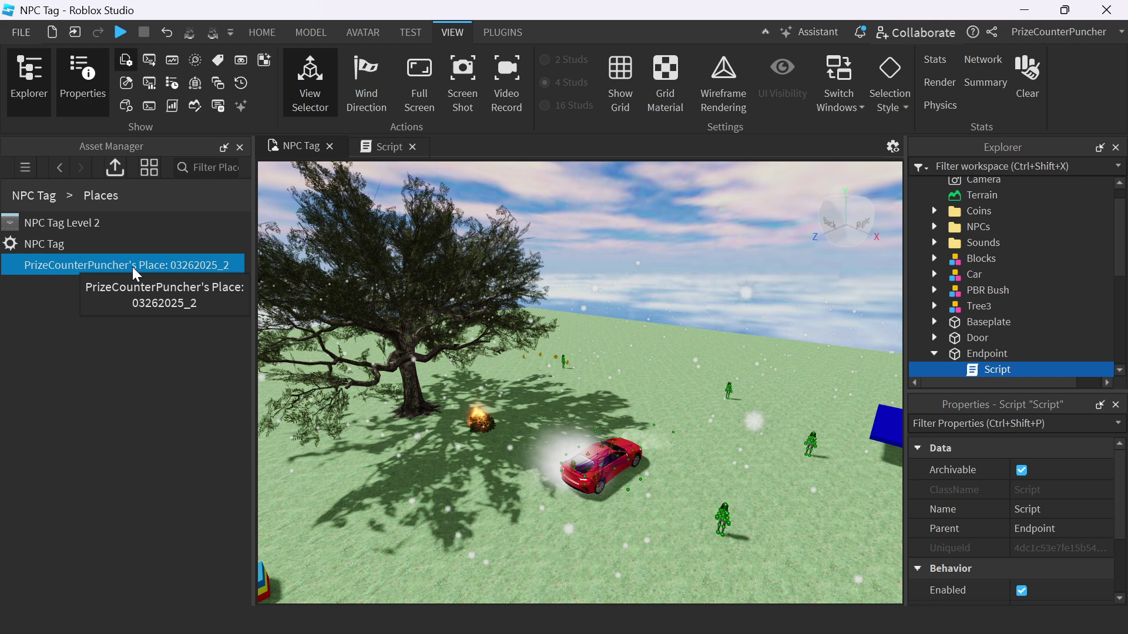
left_click(124, 332)
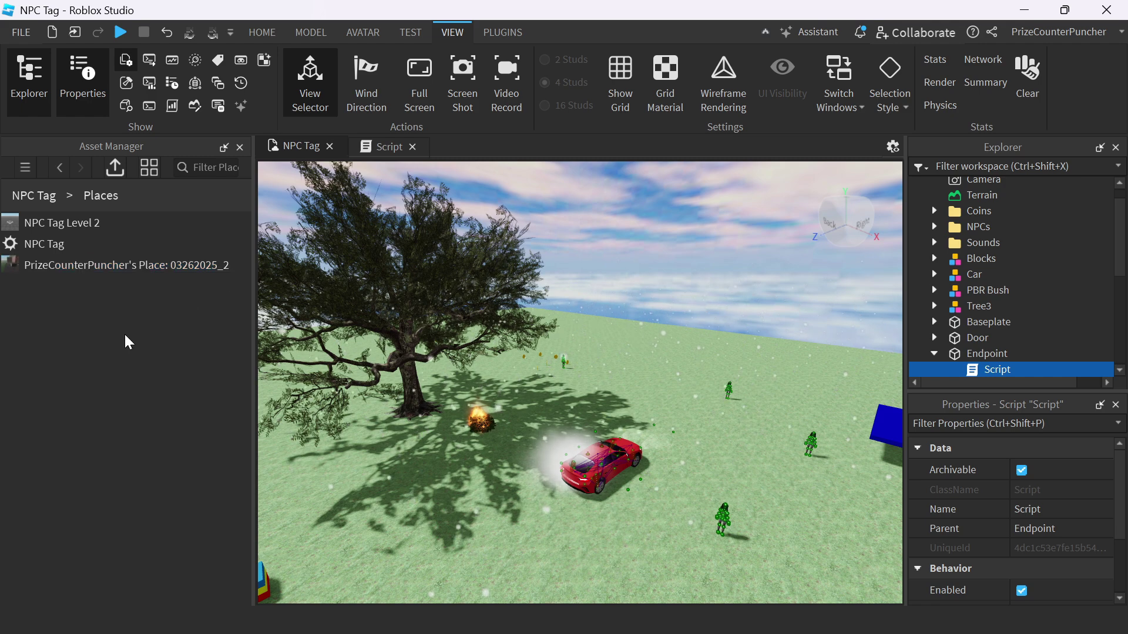
Rename the place NPC Tag Level 2 as "NPC Tag Level 3".
right_click(90, 223)
left_click(121, 232)
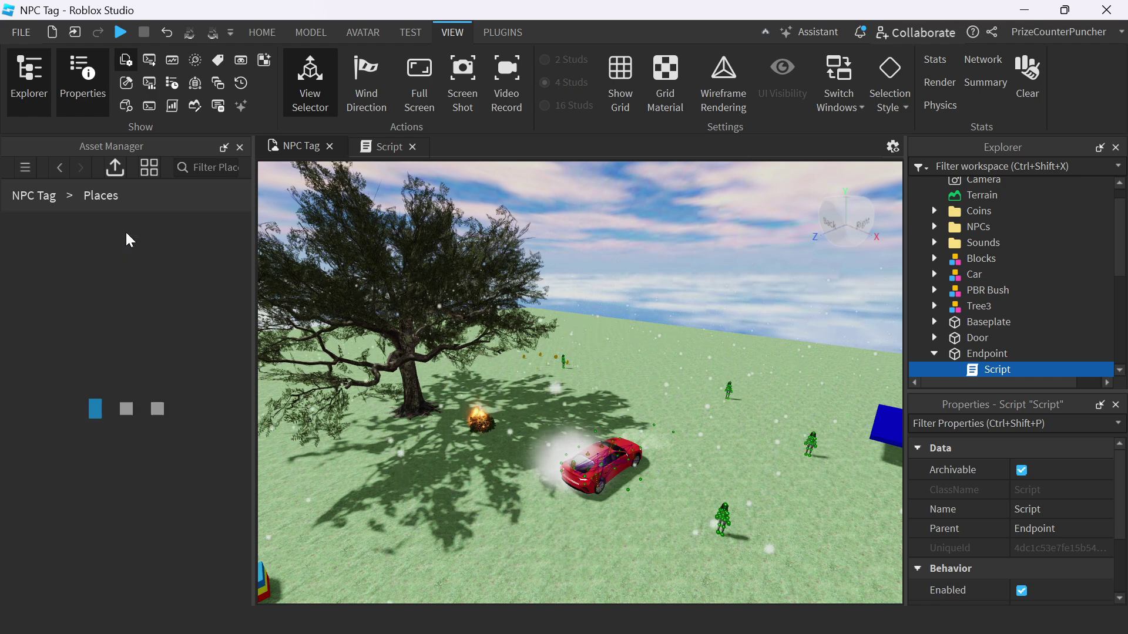
left_click(153, 224)
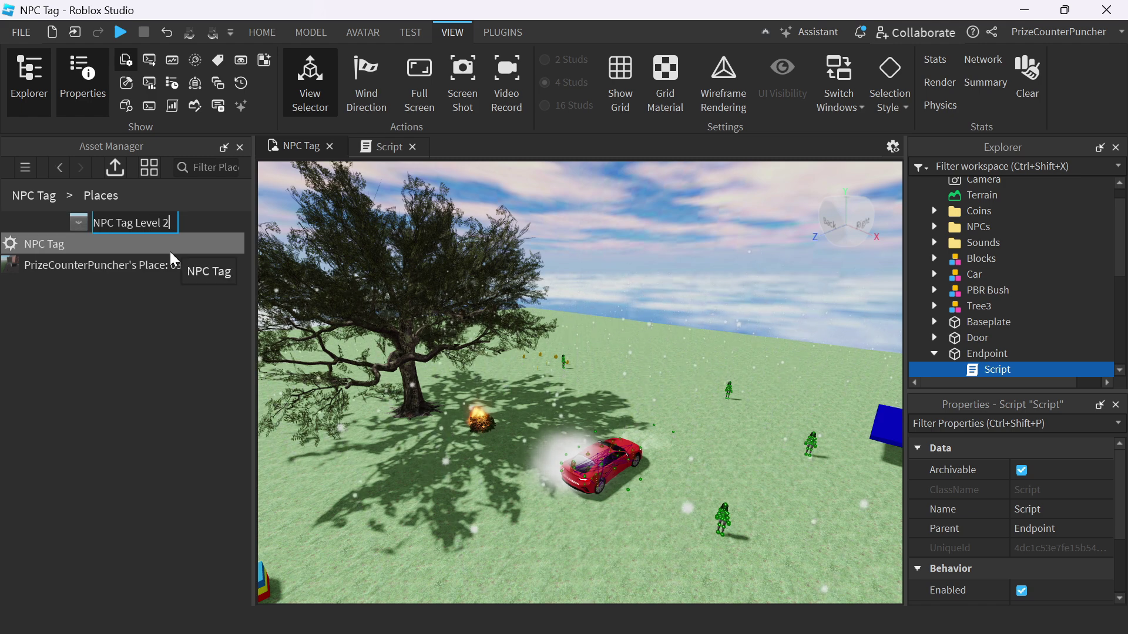
key("BackSpace")
type("3")
key("Return")
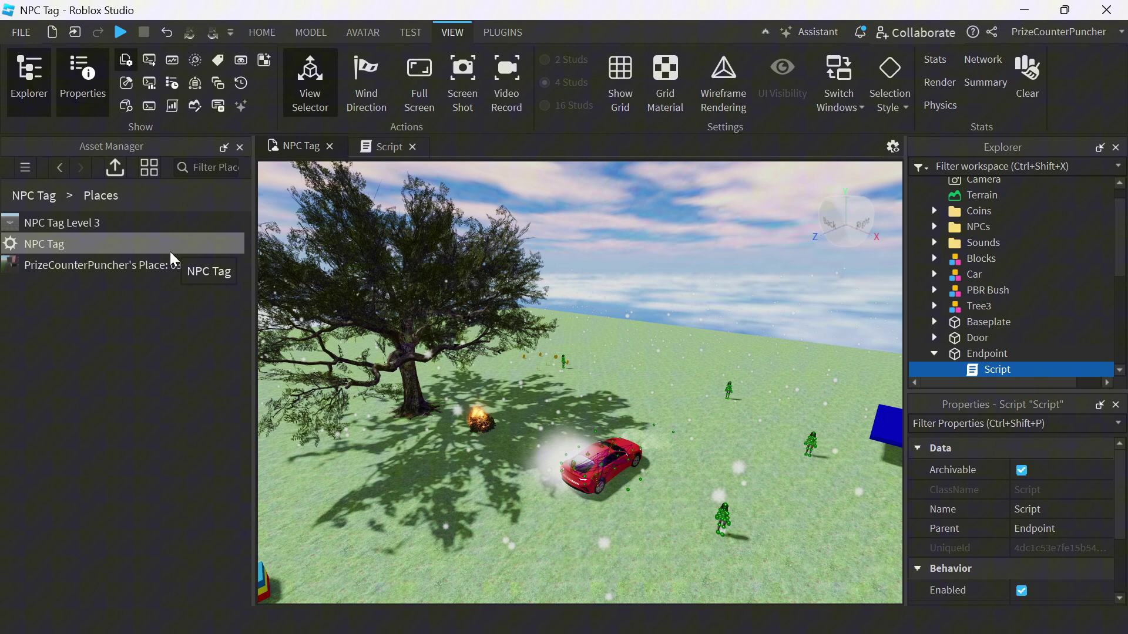
Rename the newly added Pebble Heaven place as "NPC Tag Level 2".
right_click(111, 266)
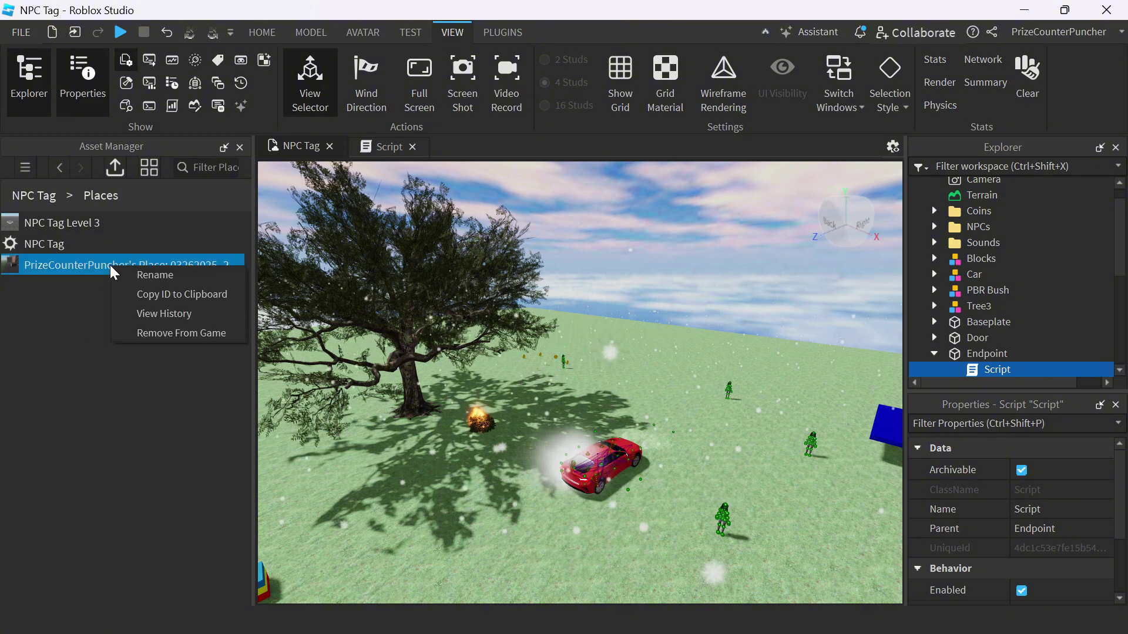
left_click(142, 273)
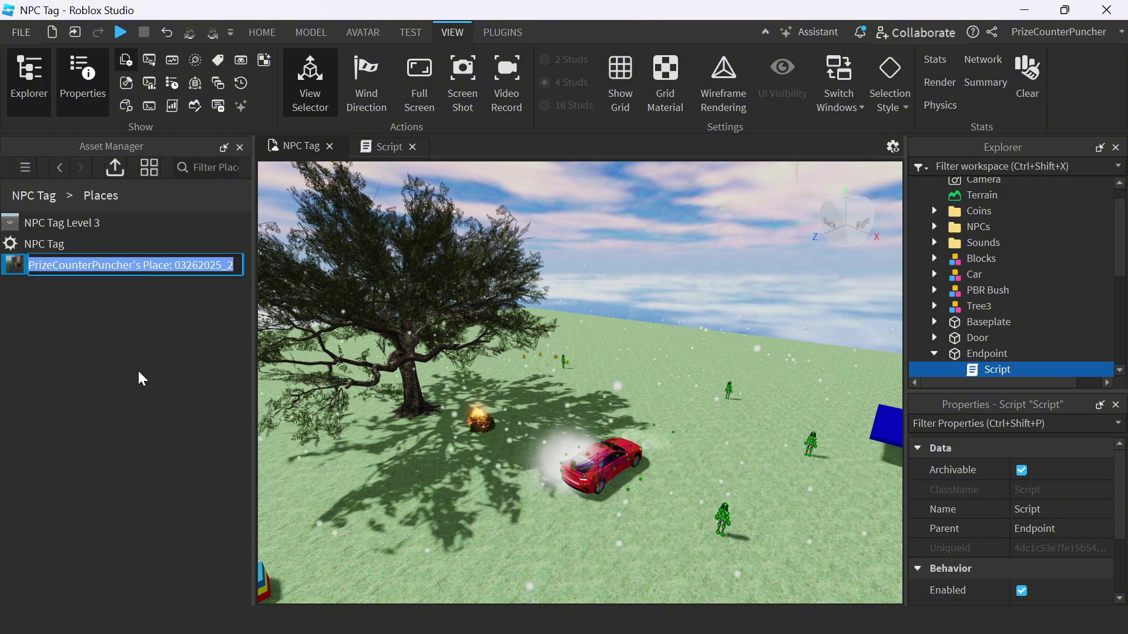
type("NPC T")
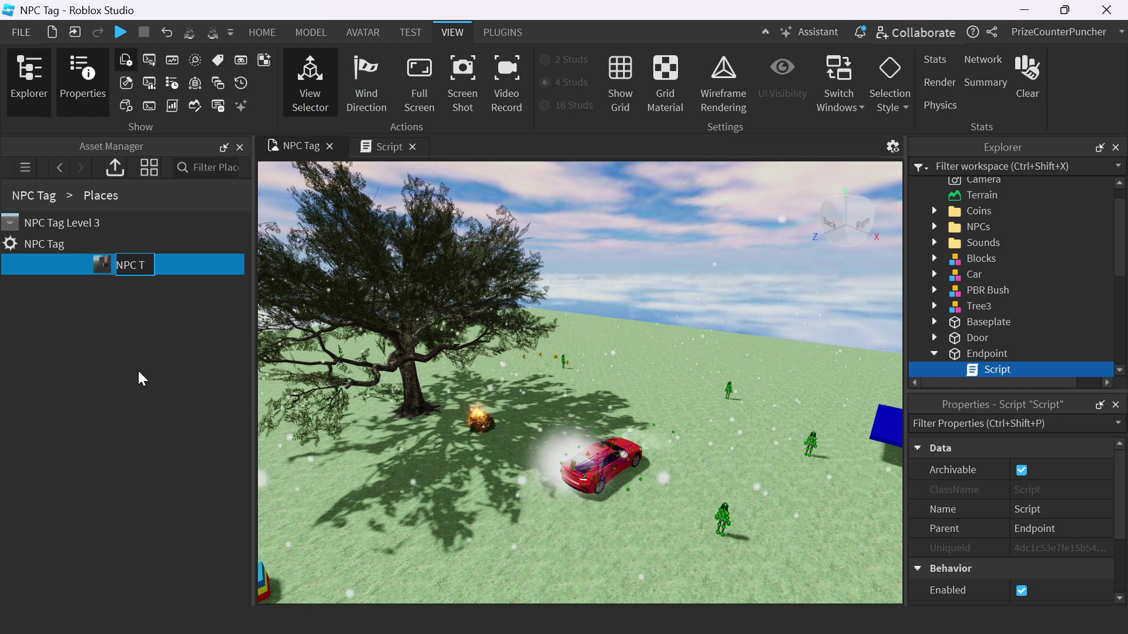
type("ag")
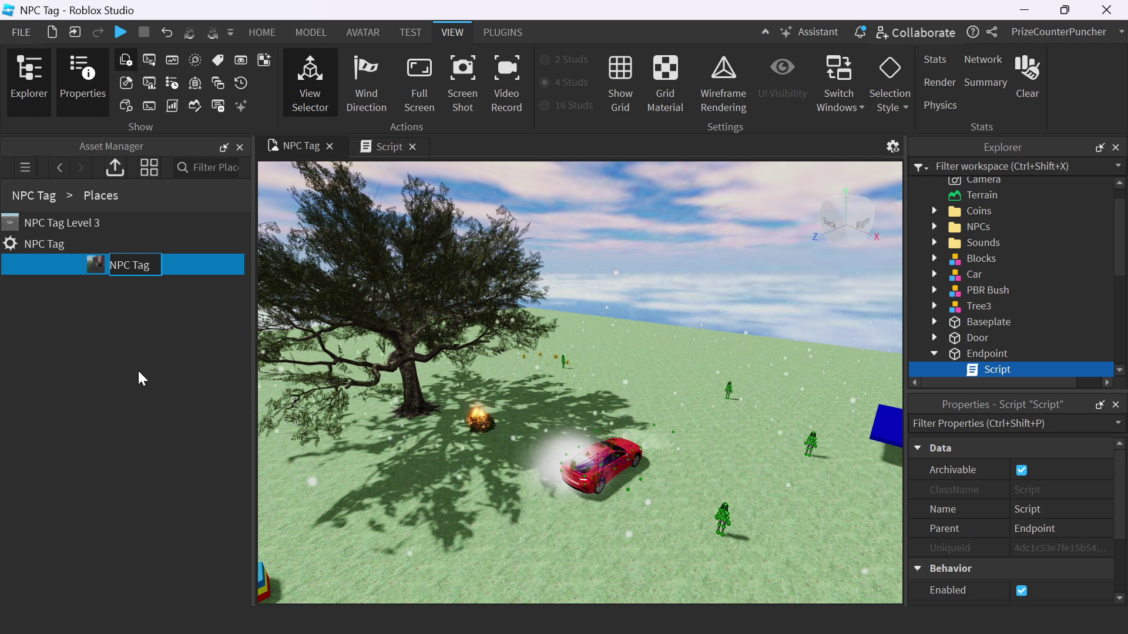
type(" Level 2")
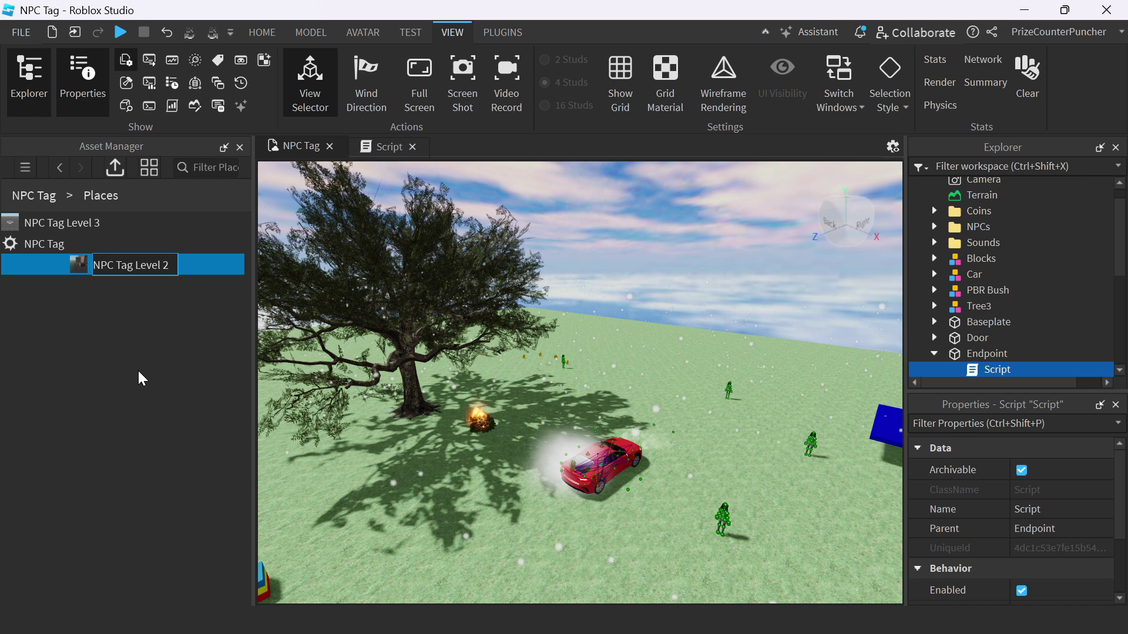
key("Return")
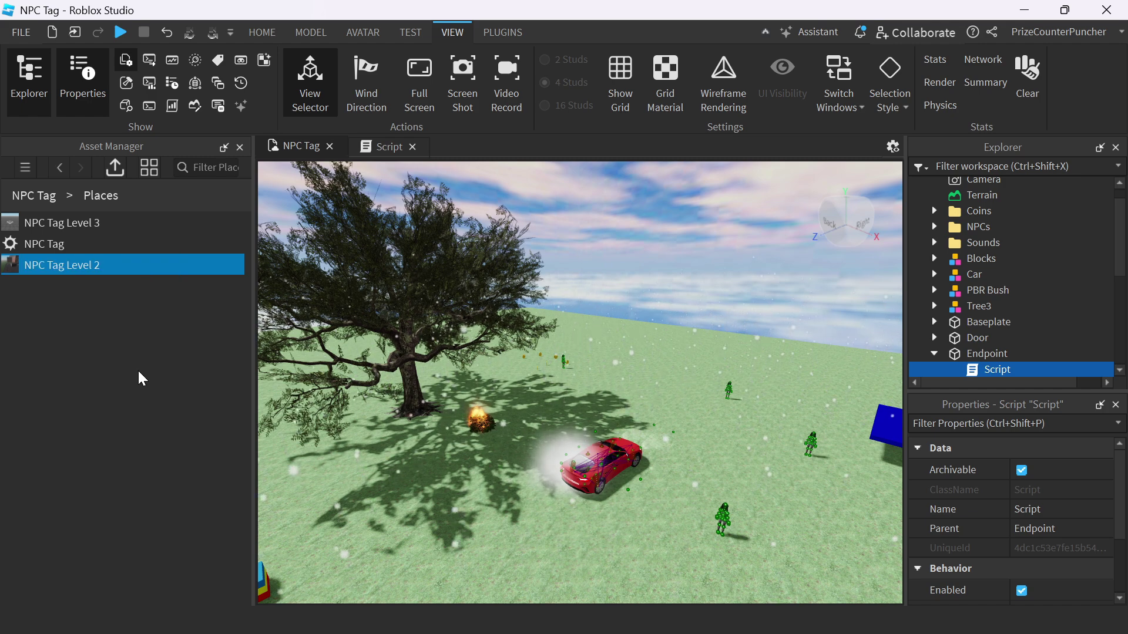
right_click(82, 266)
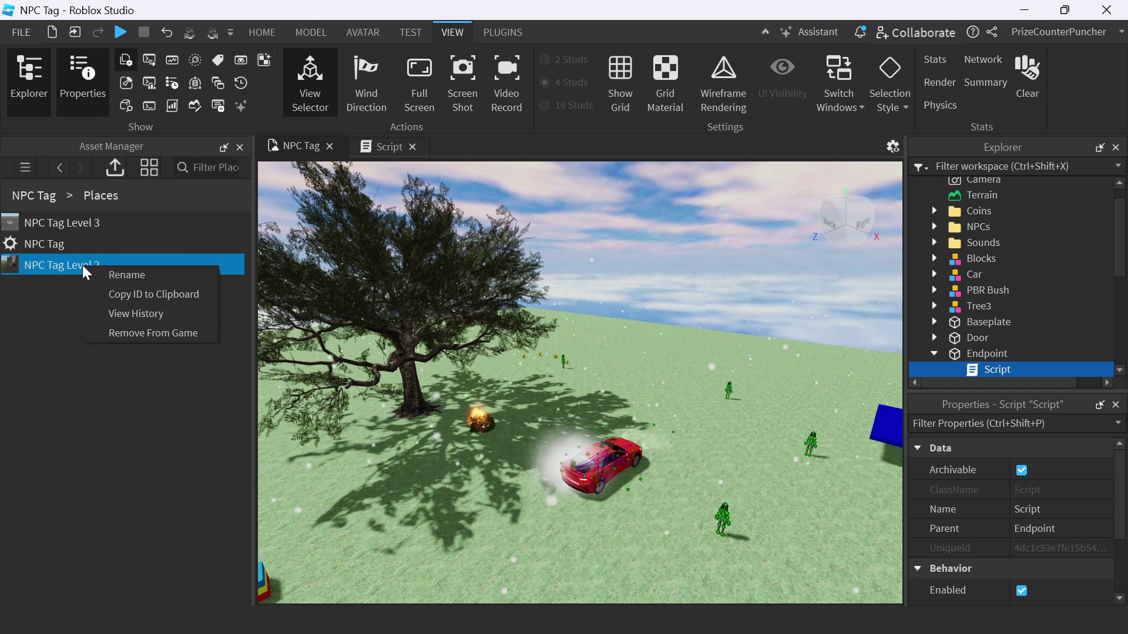
left_click(142, 295)
left_click(385, 150)
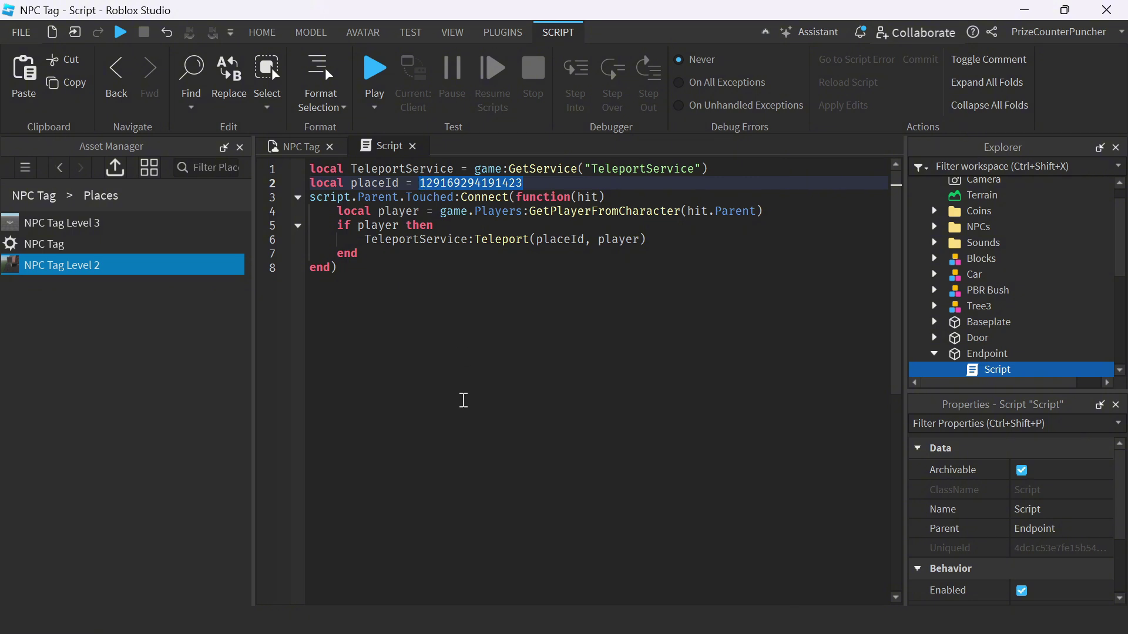
key("ctrl+v")
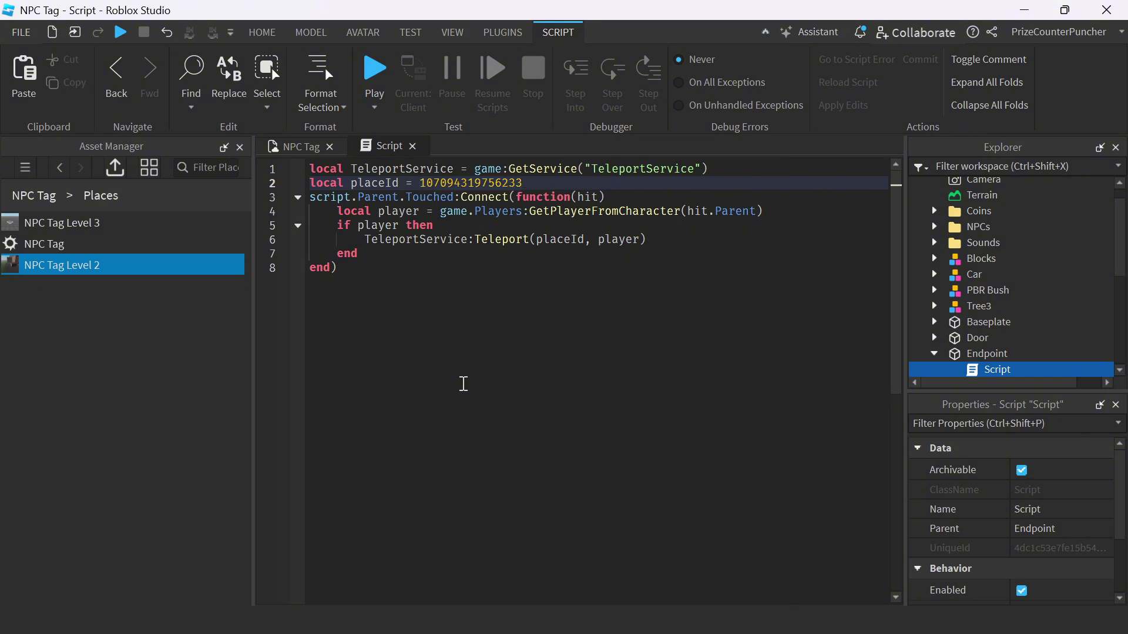
Close the Asset Manager and publish the updated NPC Tag place to Roblox.
left_click(240, 147)
left_click(21, 32)
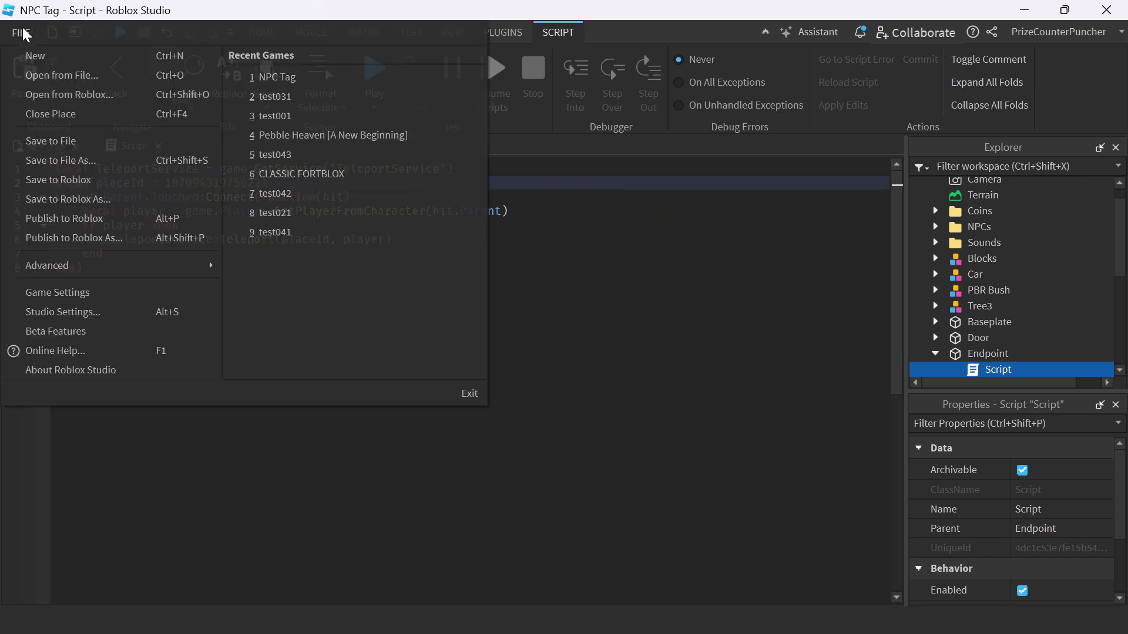
left_click(65, 220)
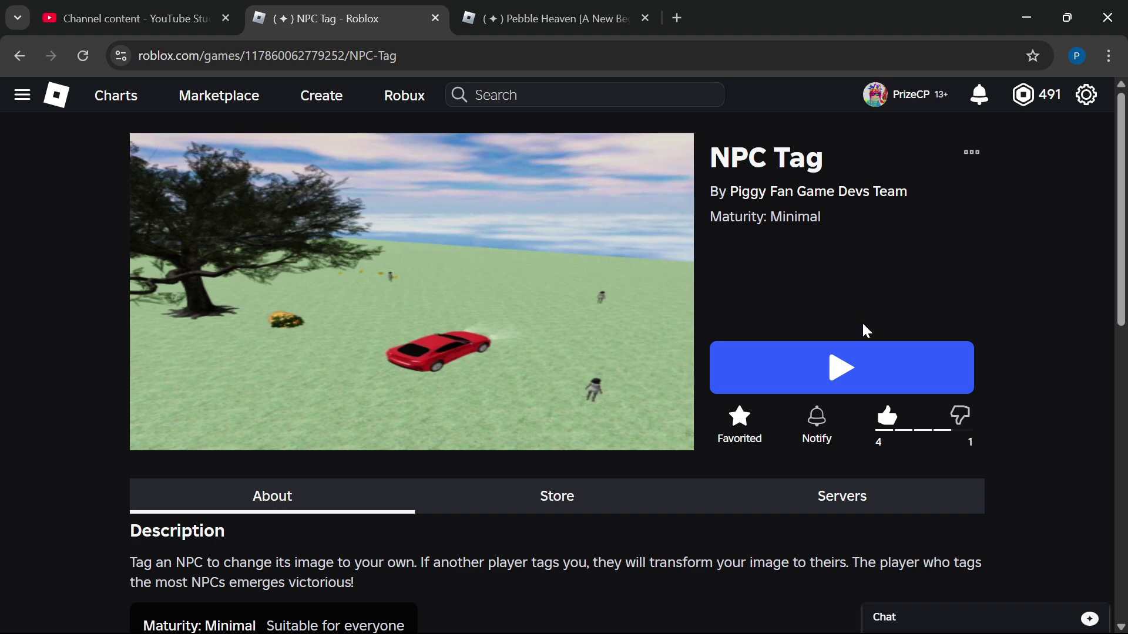
Launch NPC Tag from its Roblox page and move the avatar onto the blue Endpoint platform to test the teleport.
left_click(830, 383)
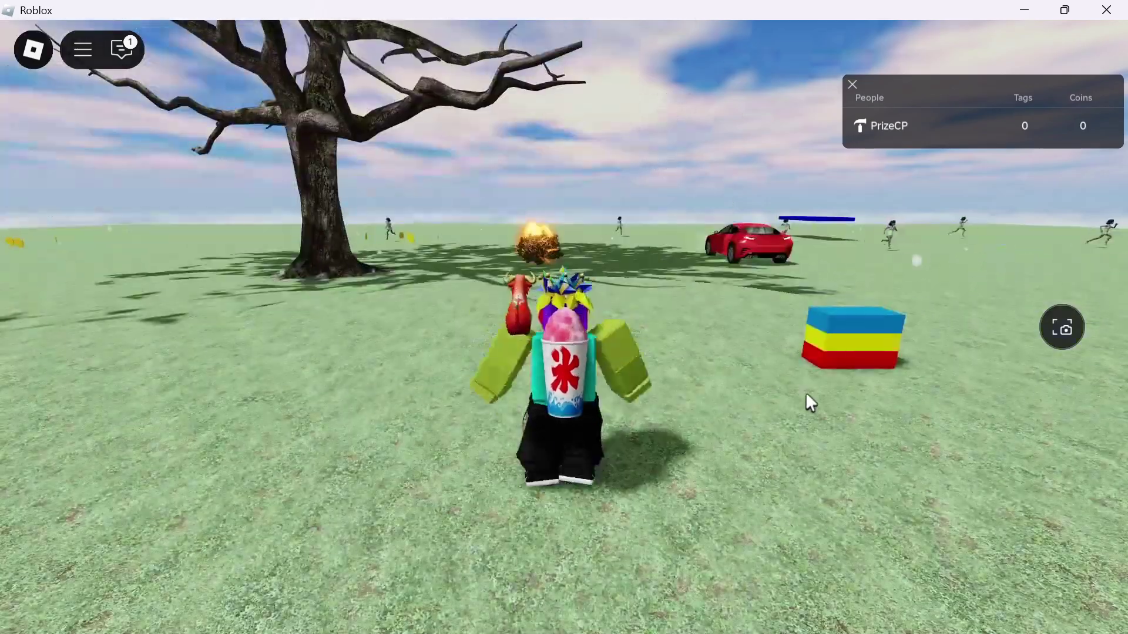
key("w")
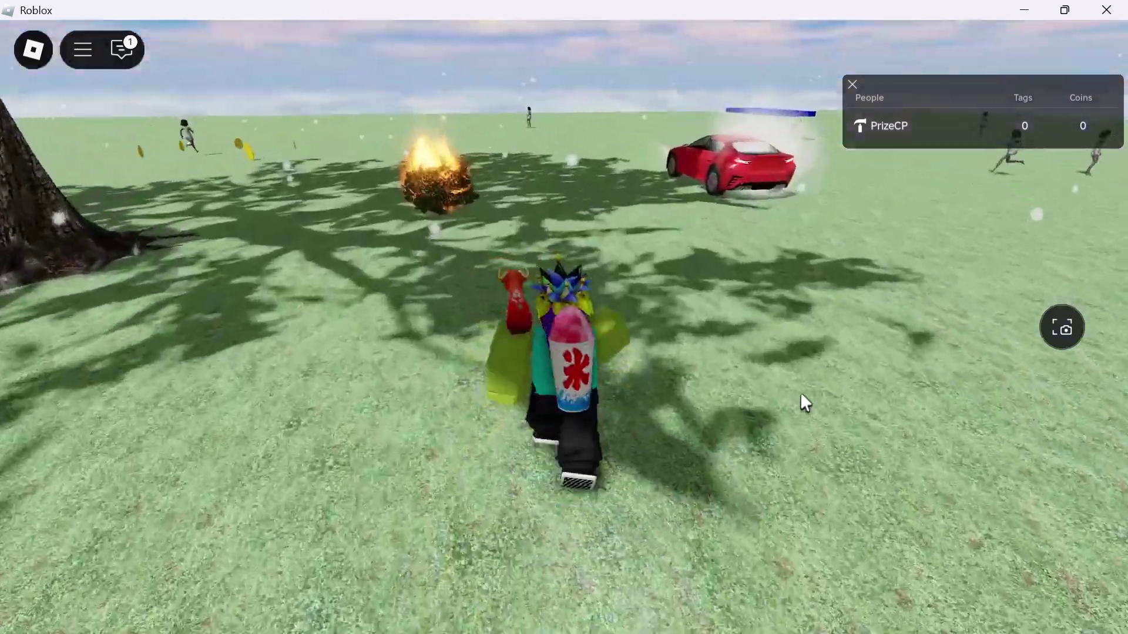
key("w")
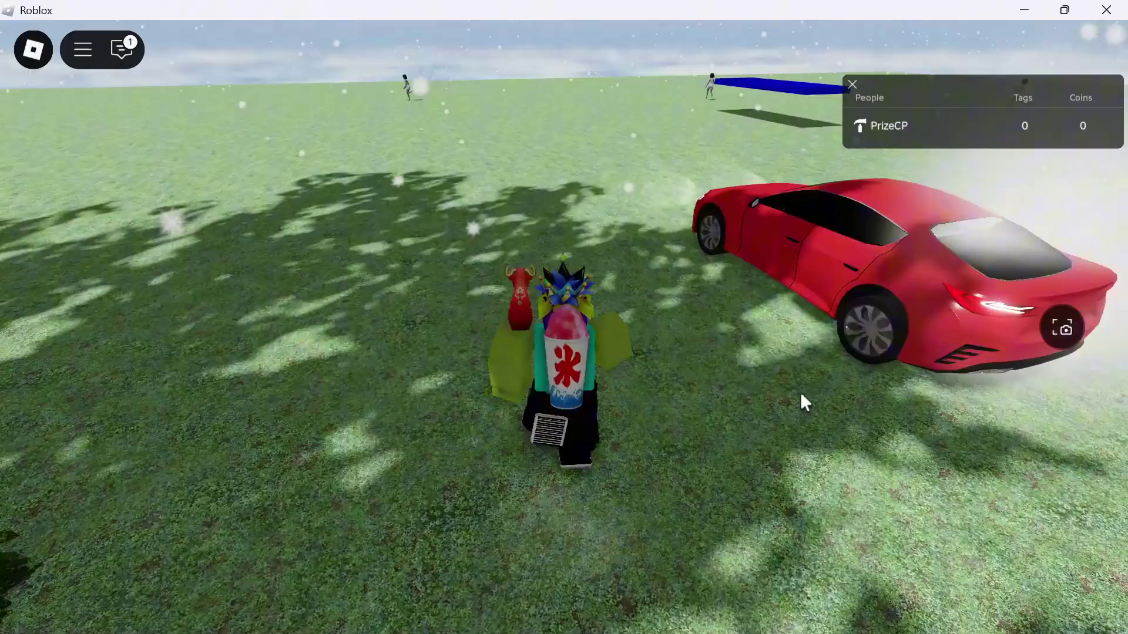
key("w")
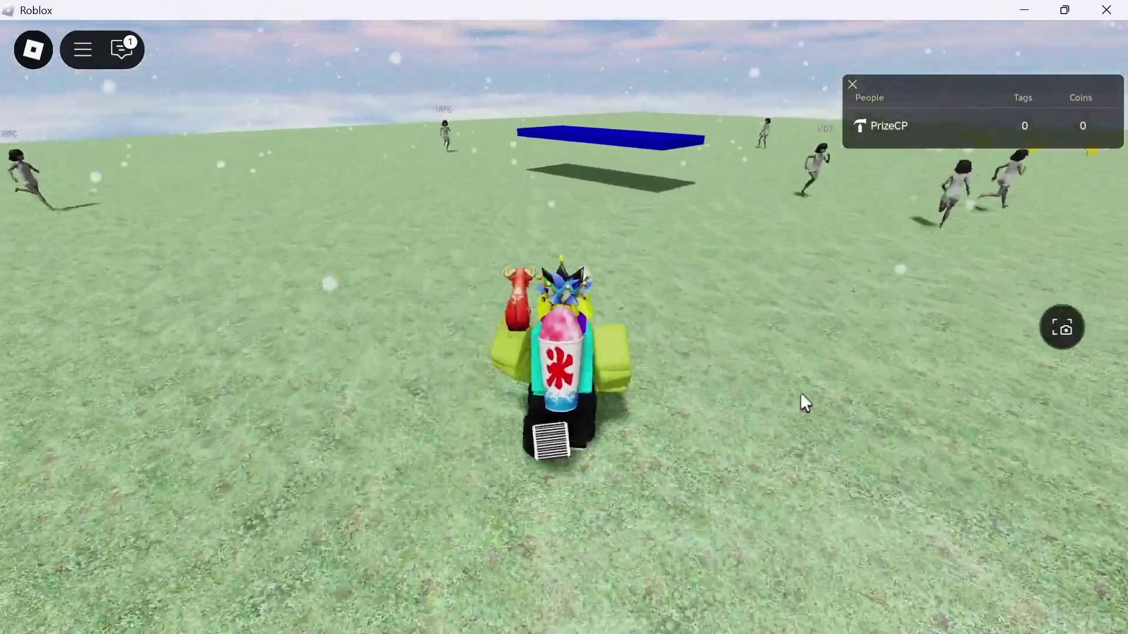
key("w")
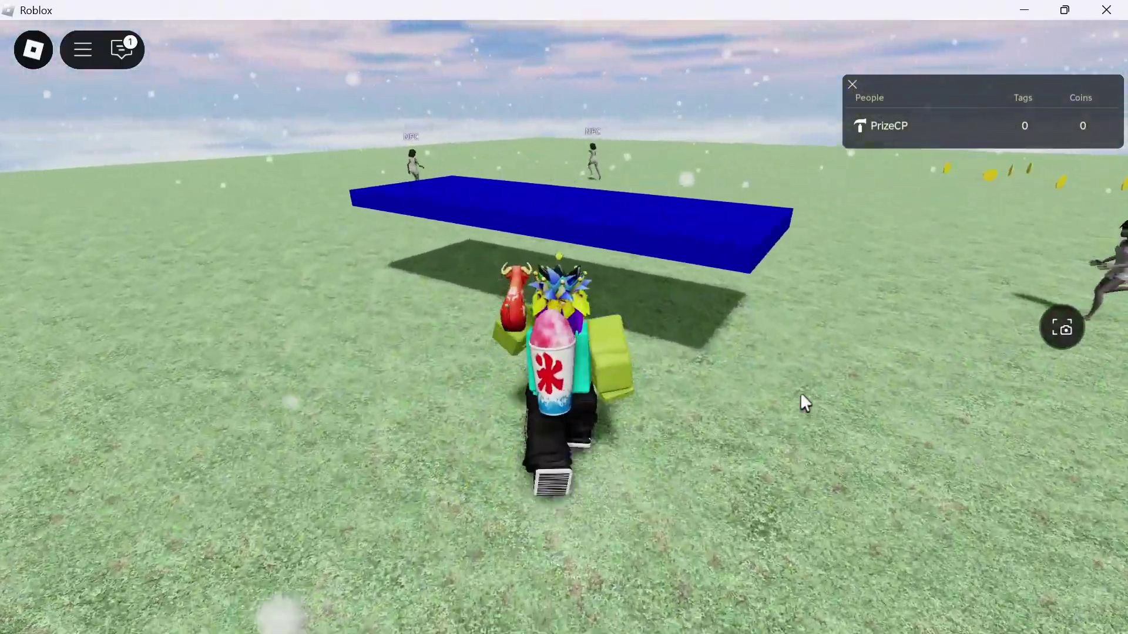
key("space")
key("s")
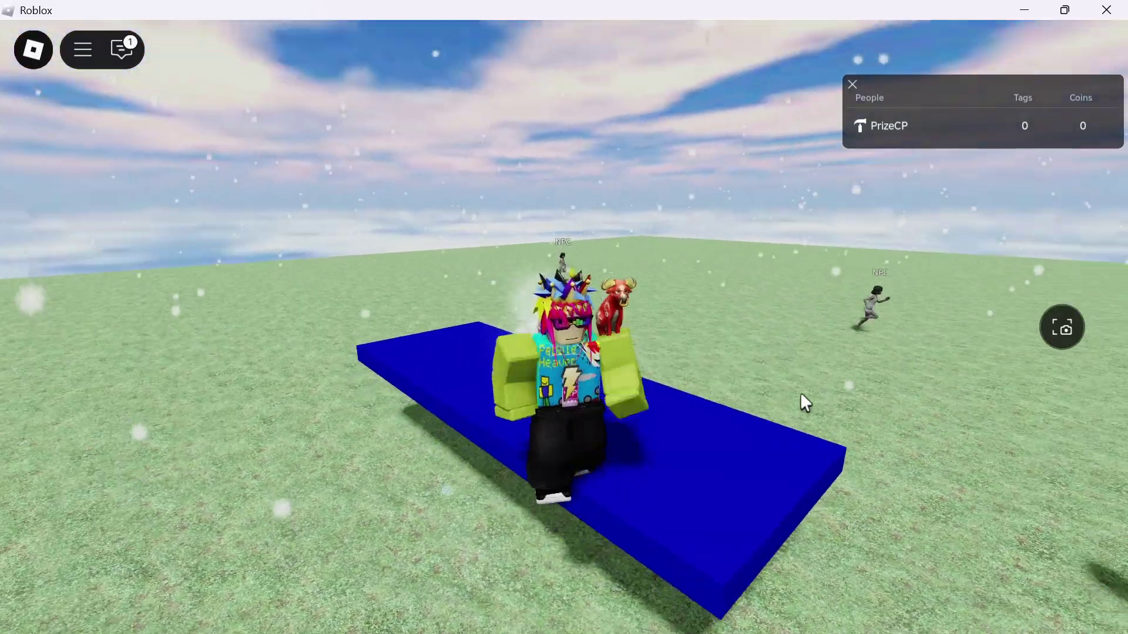
key("w")
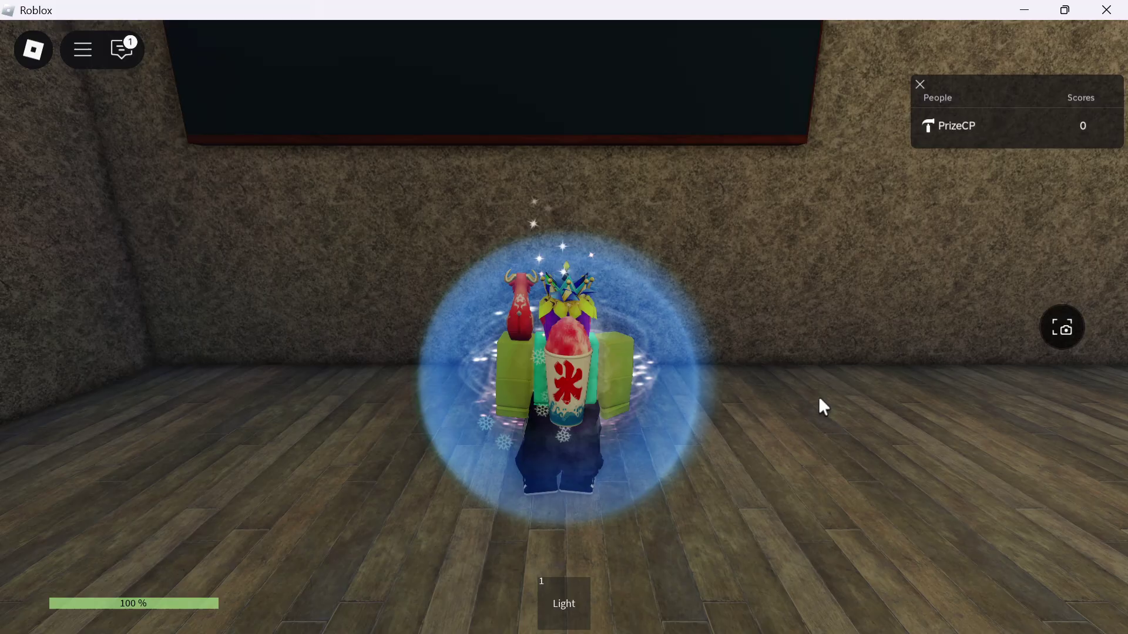
Turn the avatar around in the Level 2 lobby, run through the glowing doorway and explore the city street.
right_click_drag(819, 399, 819, 399)
key("w")
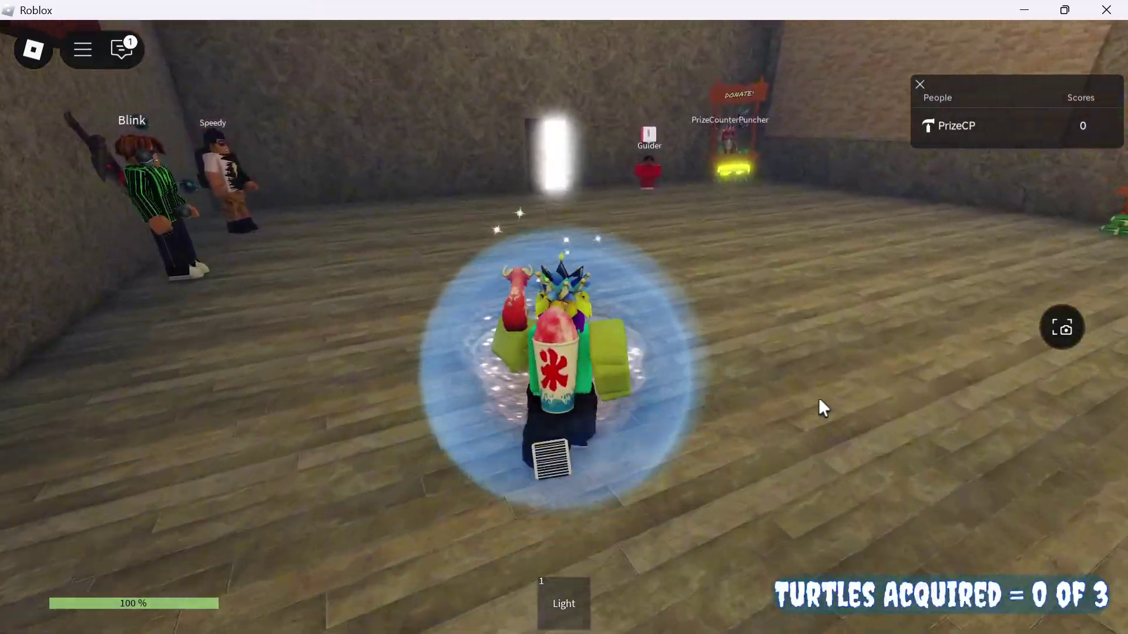
key("w")
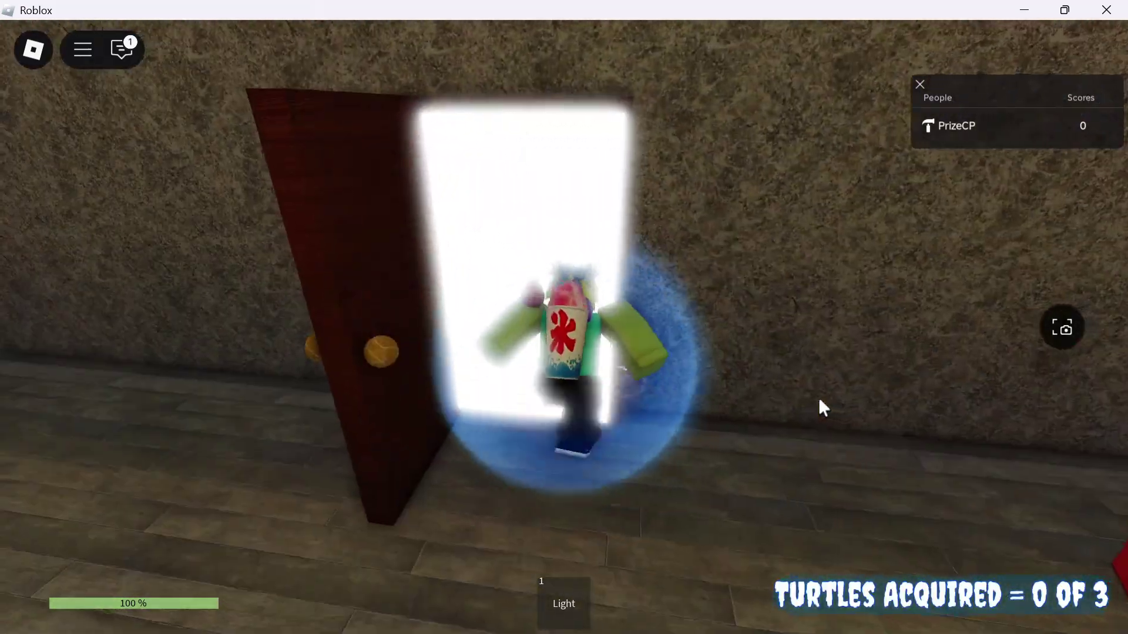
key("w")
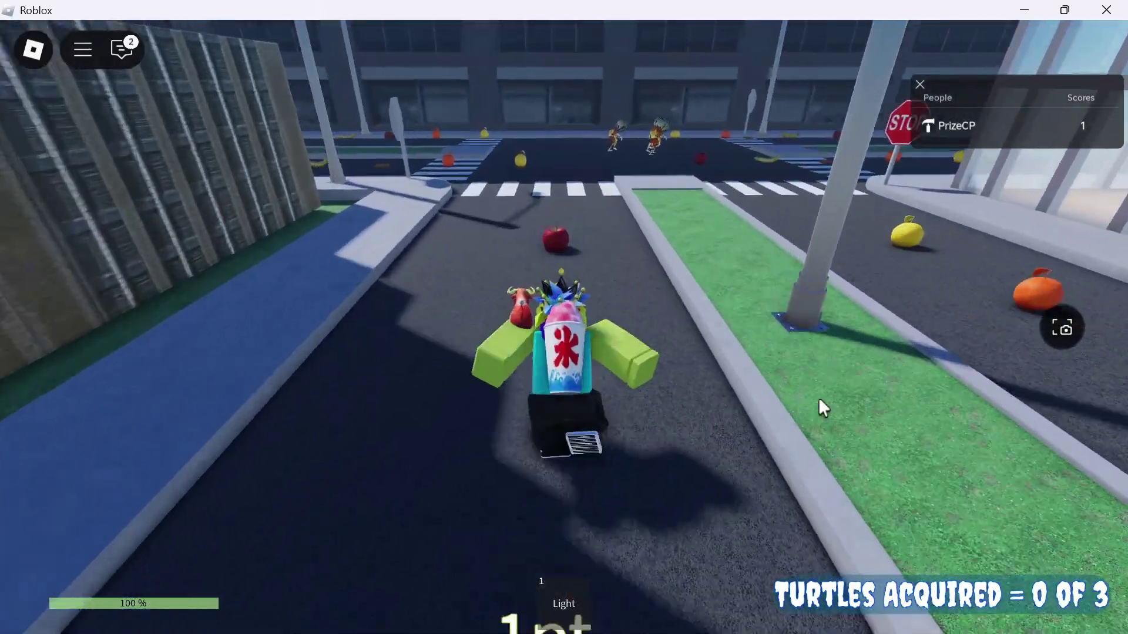
key("w")
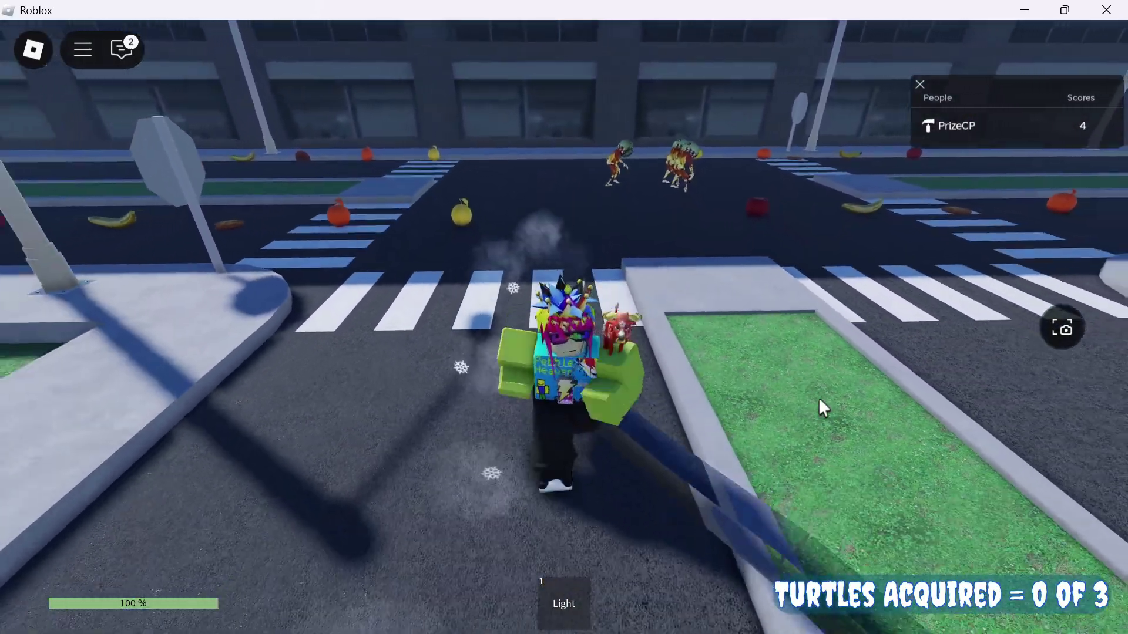
key("w")
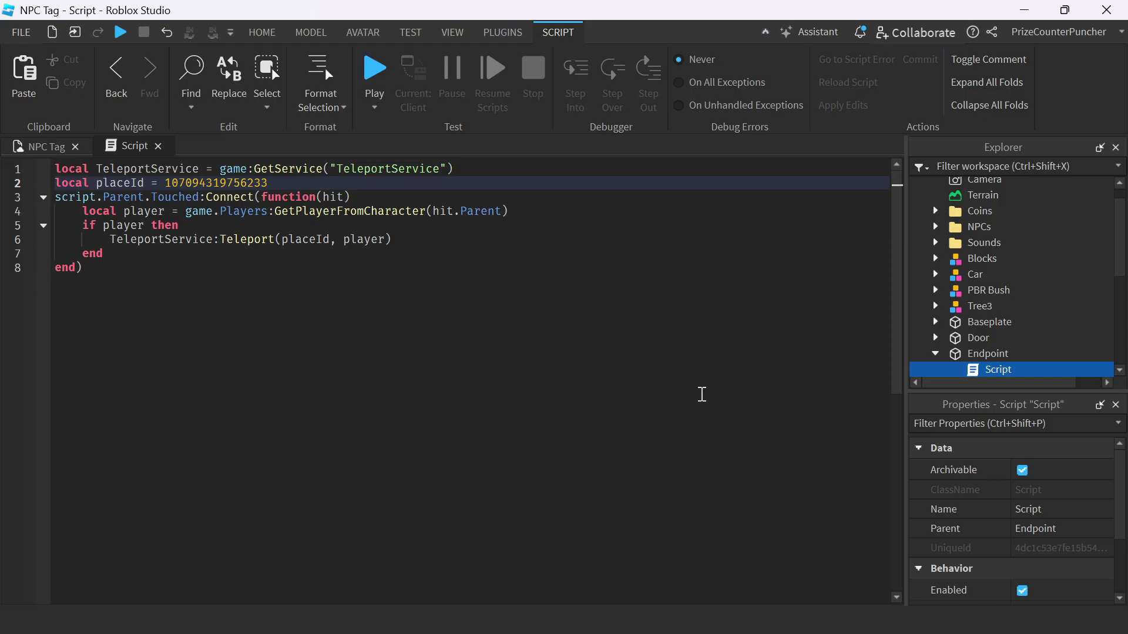
Reopen the Asset Manager in Studio and remove the NPC Tag Level 3 place from the game.
right_click(686, 44)
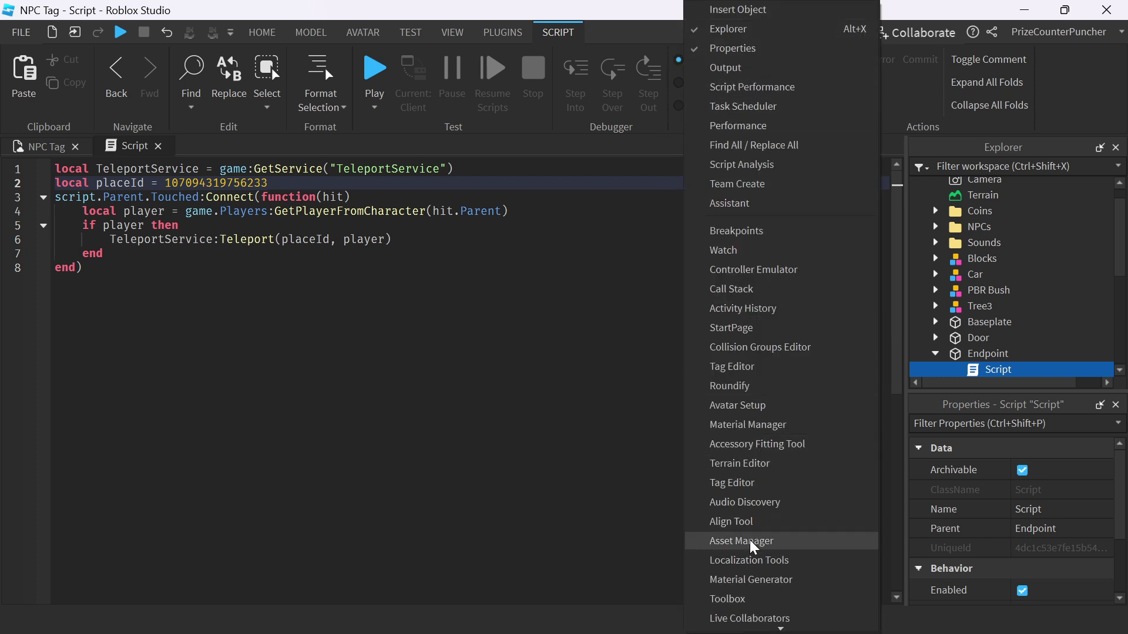
left_click(742, 541)
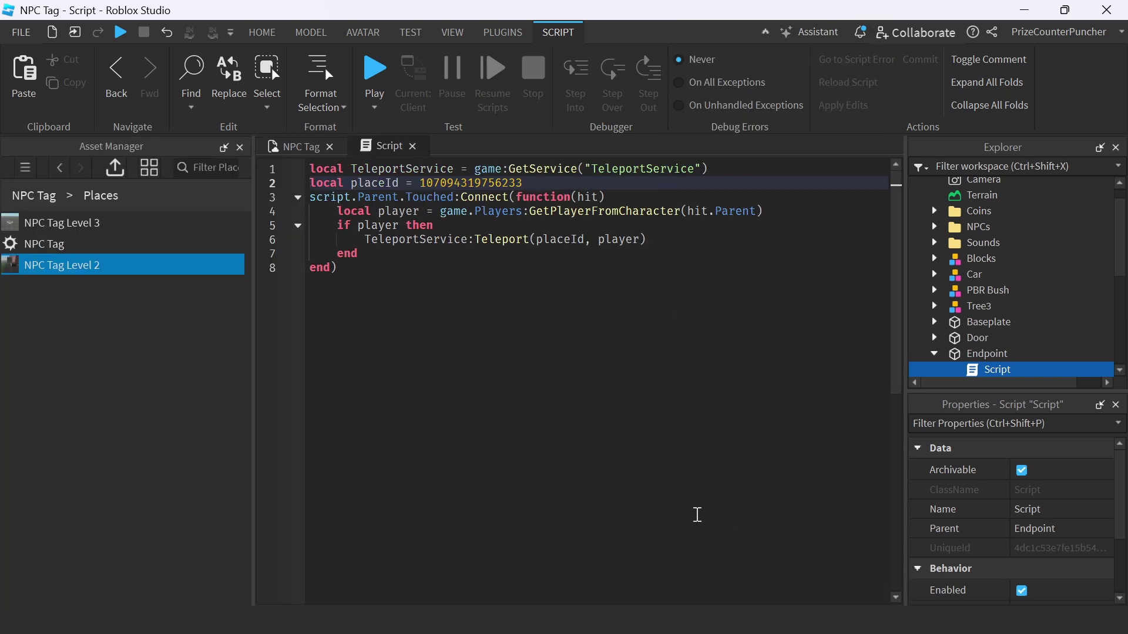
left_click(100, 223)
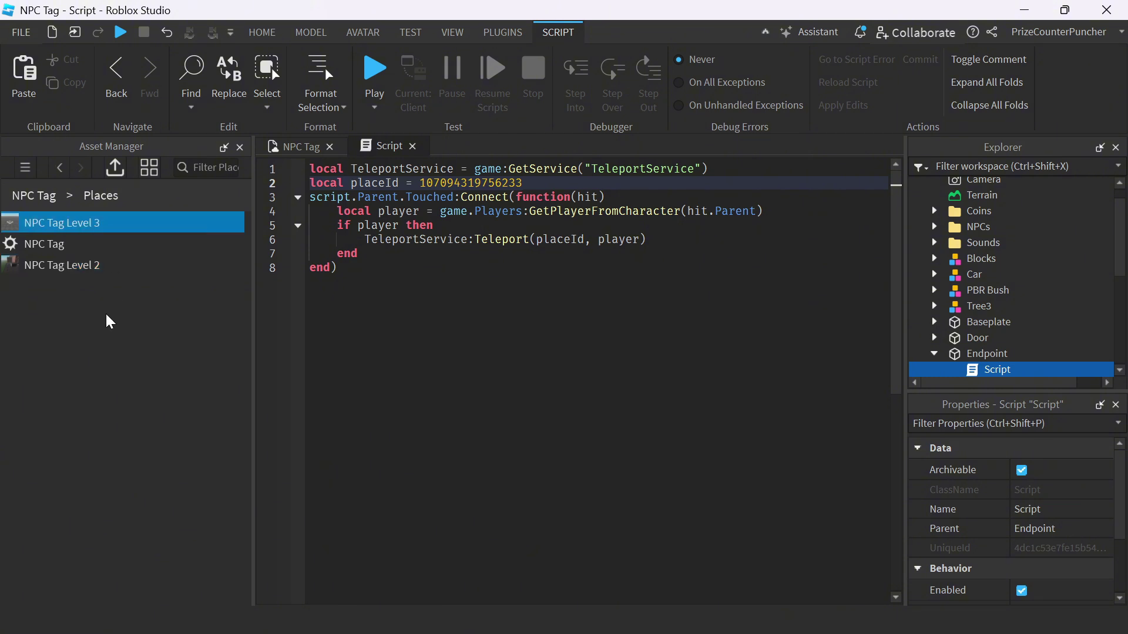
right_click(86, 227)
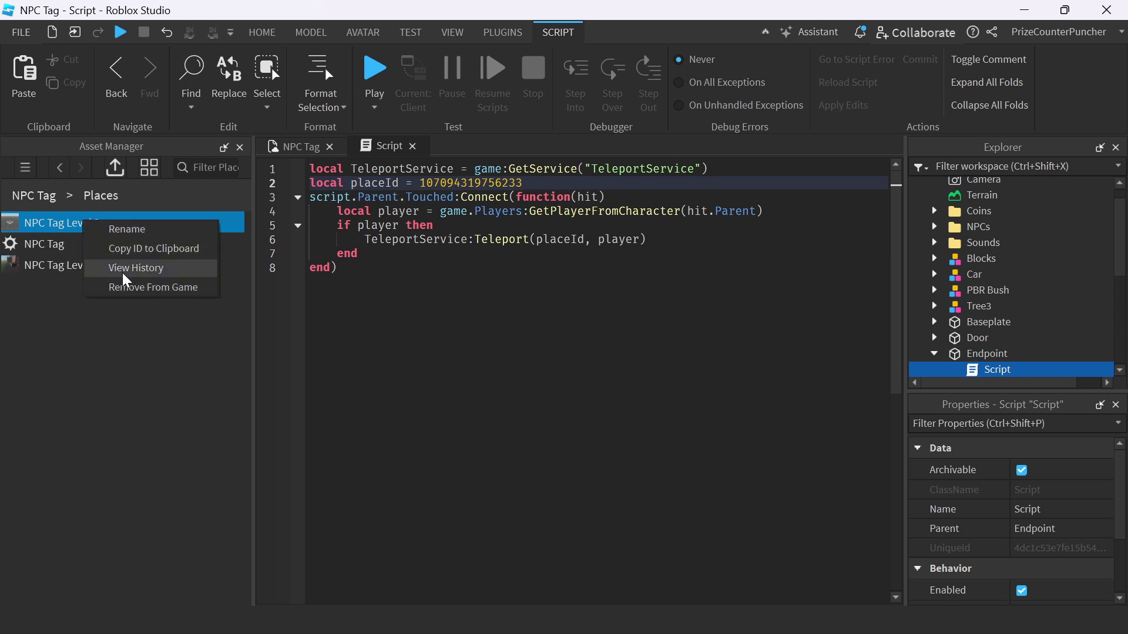
left_click(134, 289)
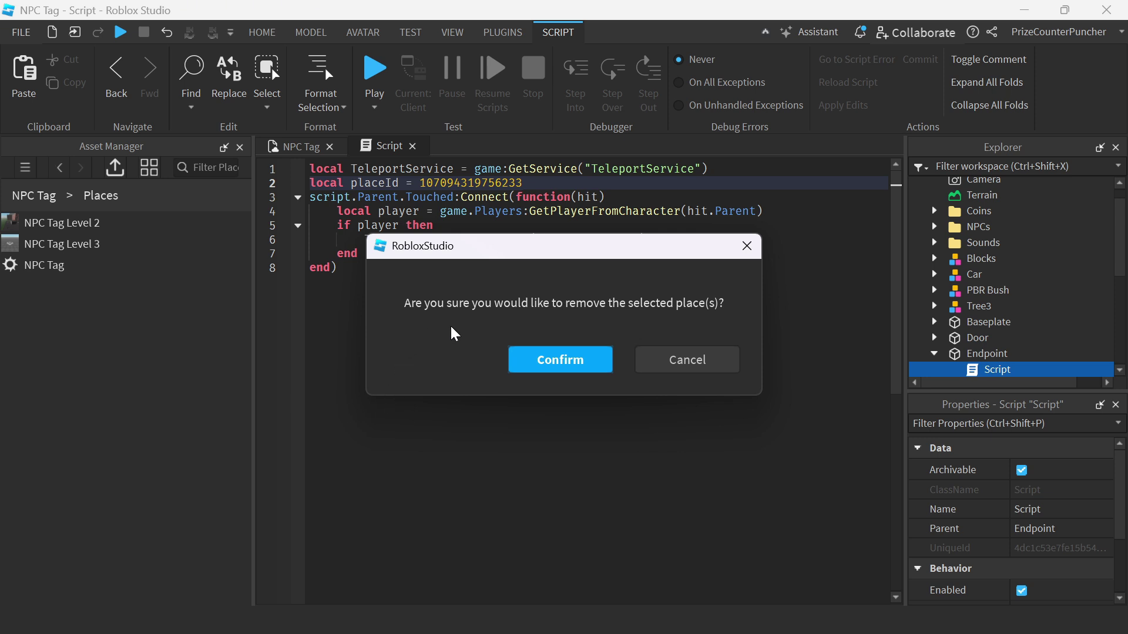
left_click(533, 367)
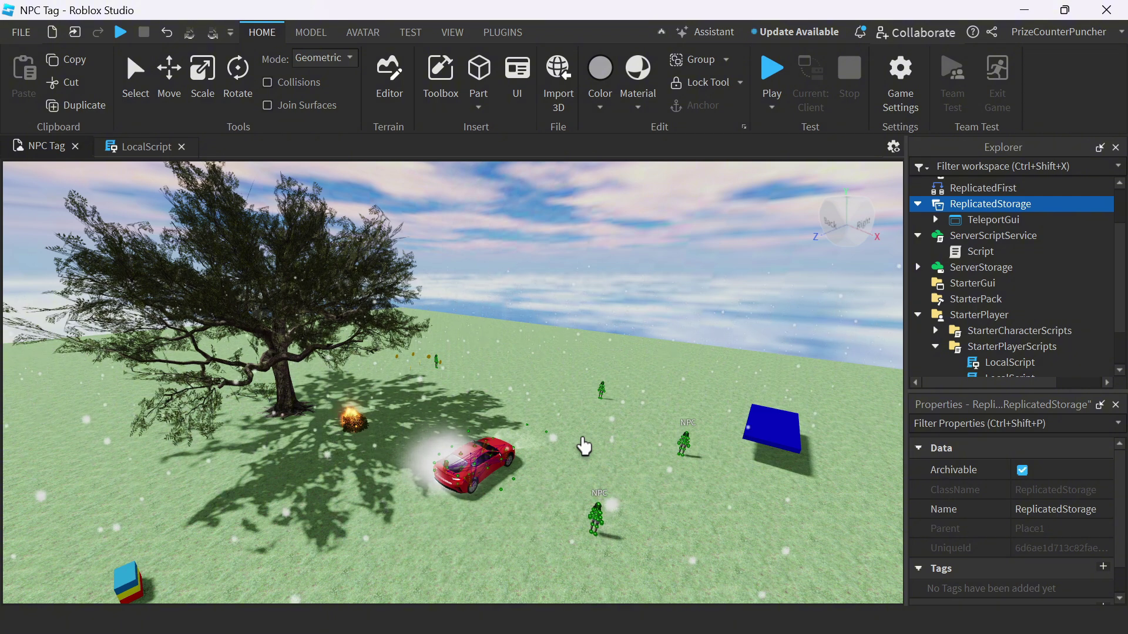
Check the TeleportGui in ReplicatedStorage and open the second LocalScript in StarterPlayerScripts to review its SetTeleportGui code.
left_click(991, 222)
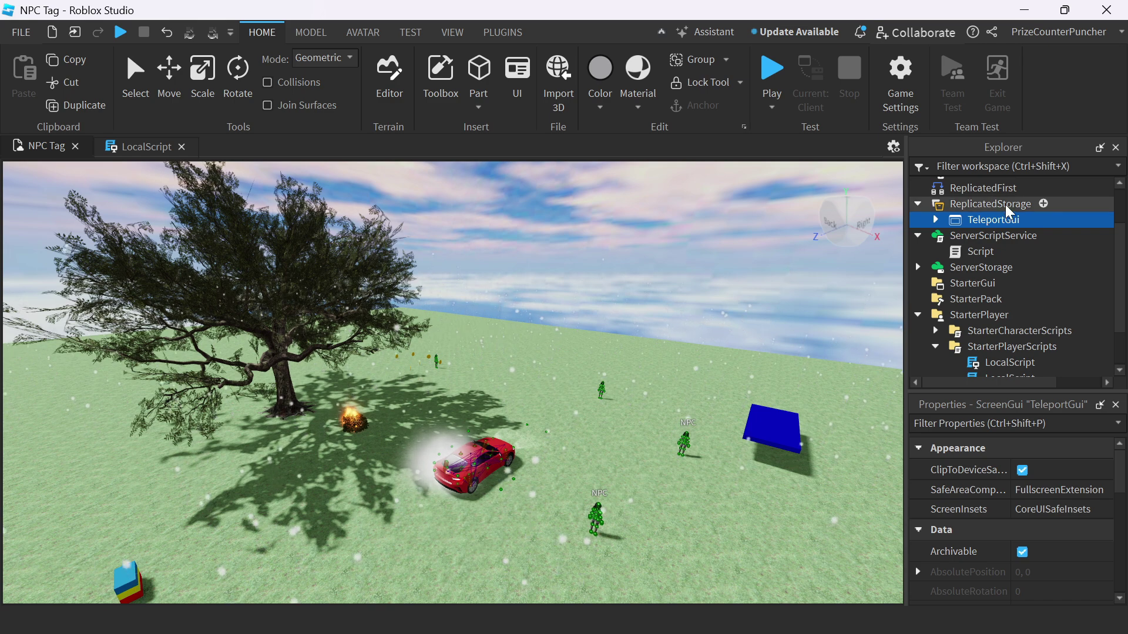
left_click(1008, 206)
left_click(999, 220)
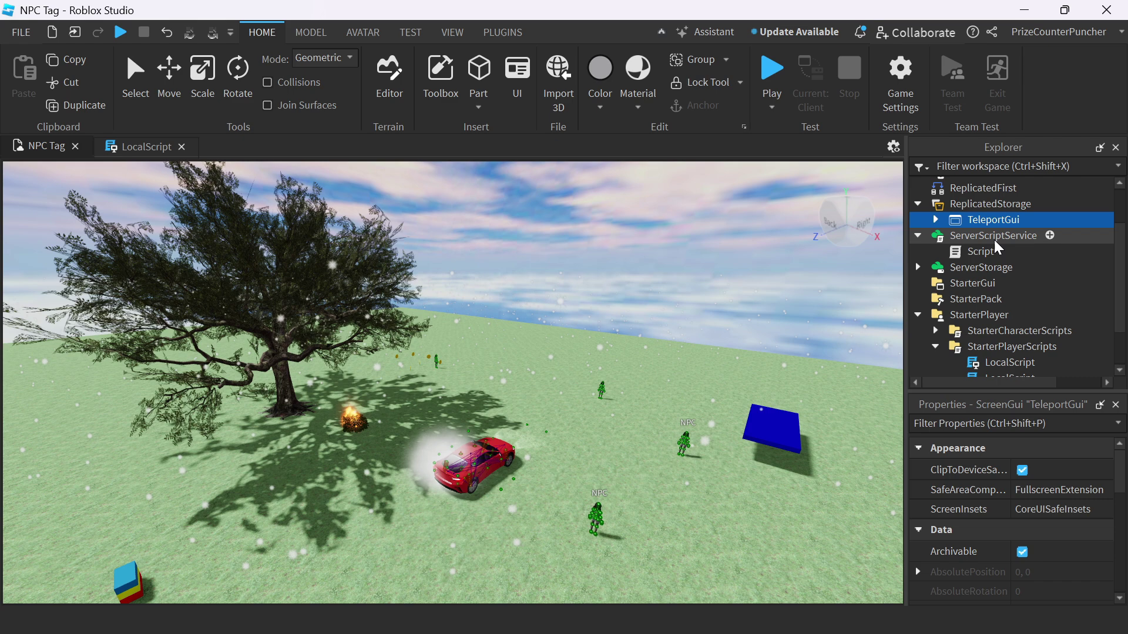
left_click(1010, 347)
scroll(1014, 343, "down", 2)
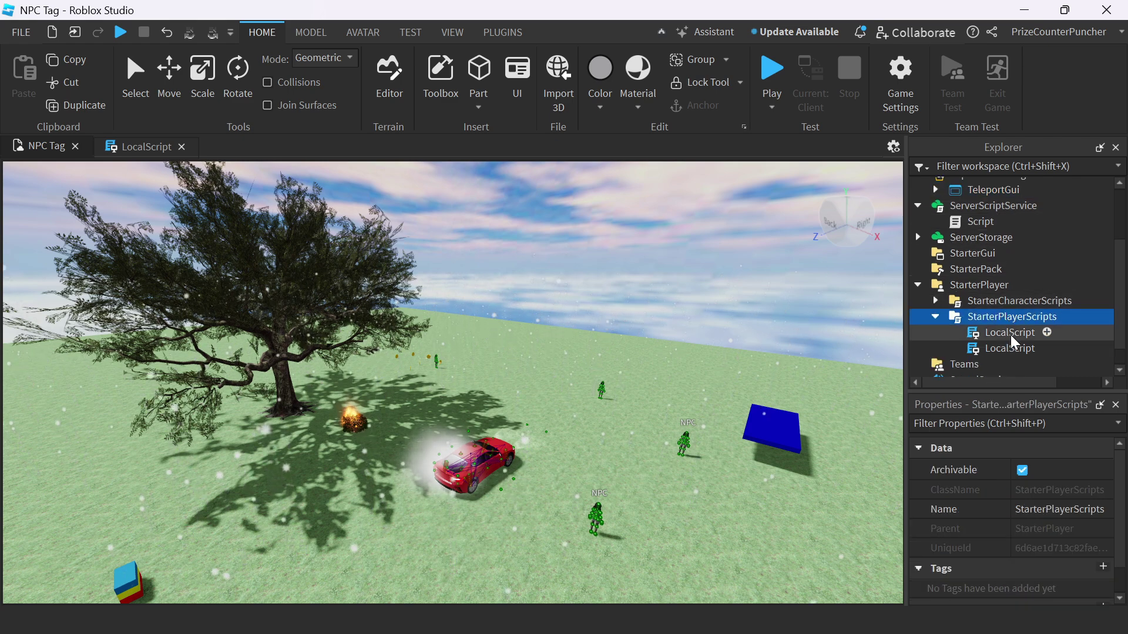
double_click(1010, 350)
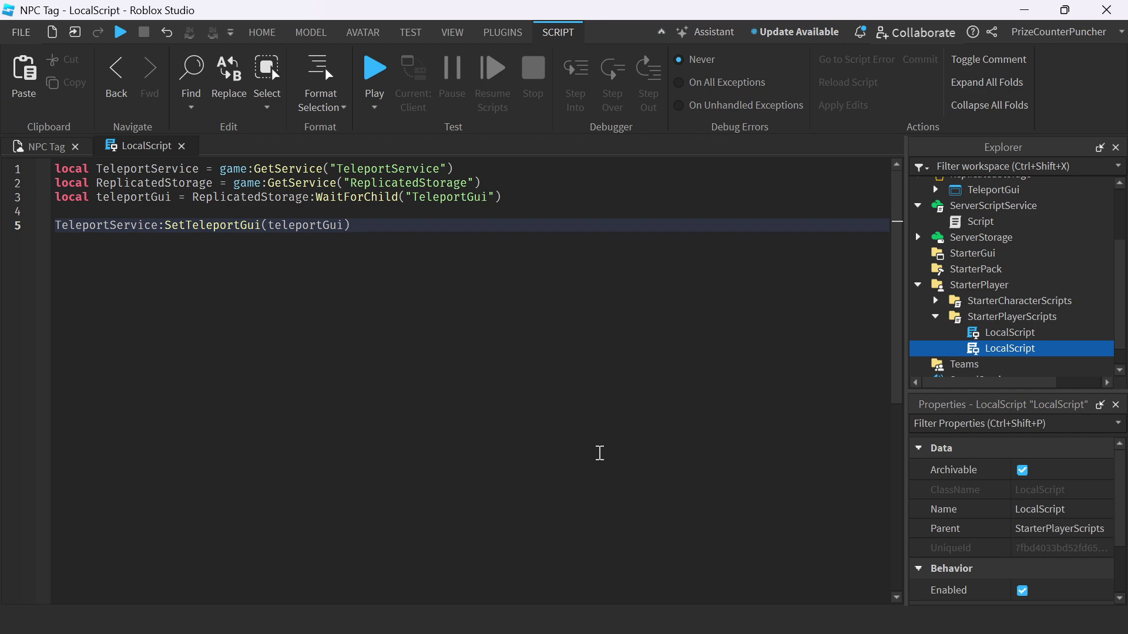
Switch to the NPC Tag page in the browser and launch the experience to test the custom teleport screen.
left_click(21, 32)
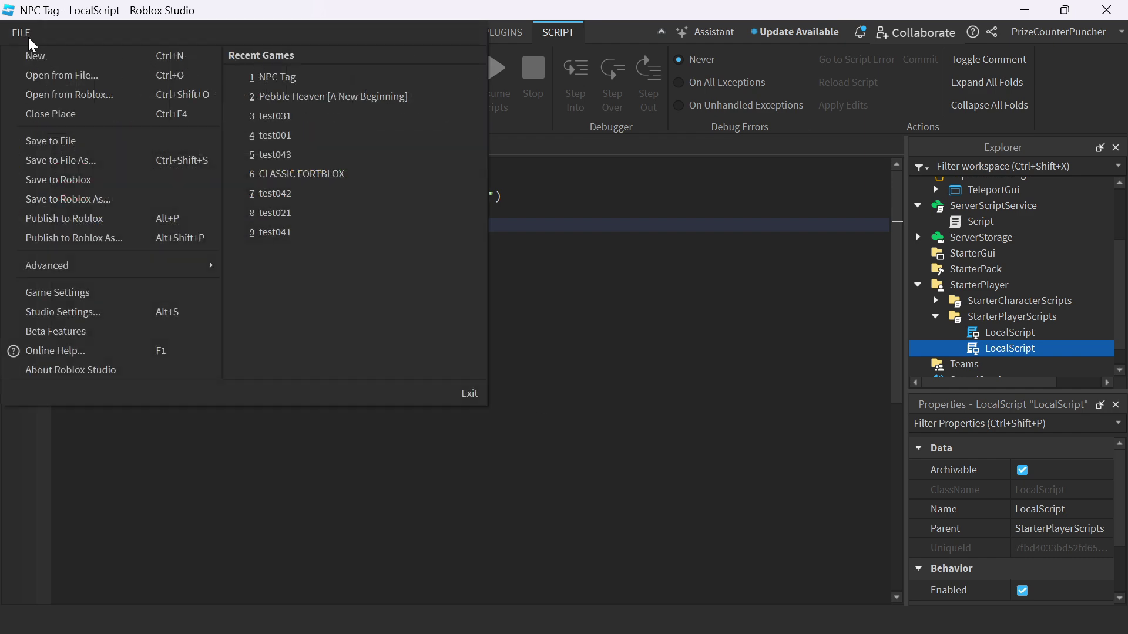
left_click(465, 437)
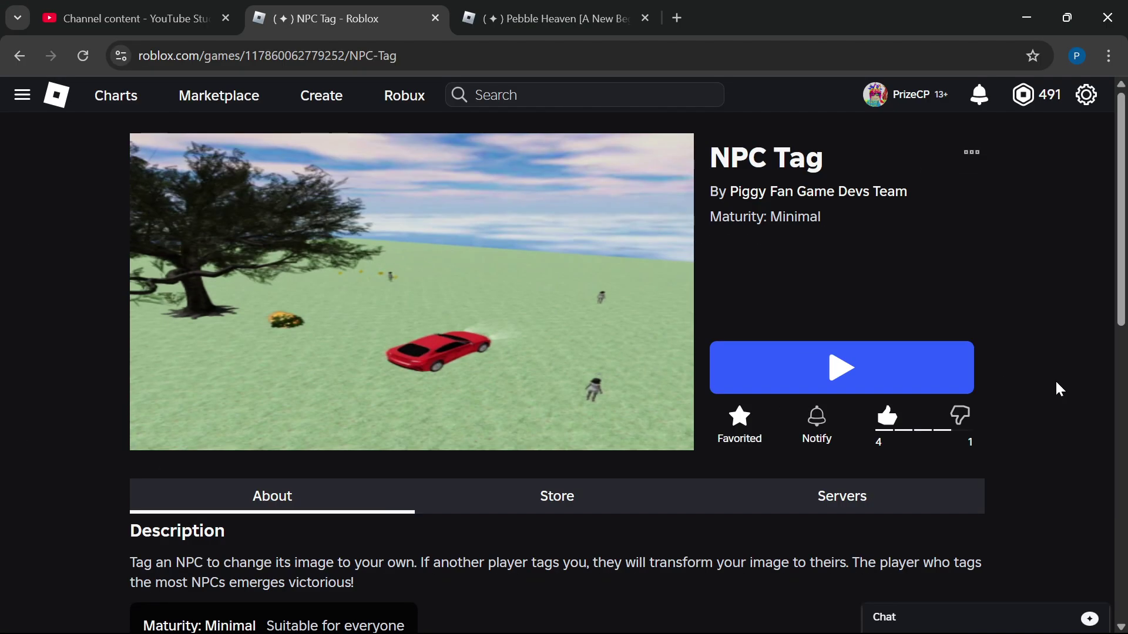
left_click(875, 378)
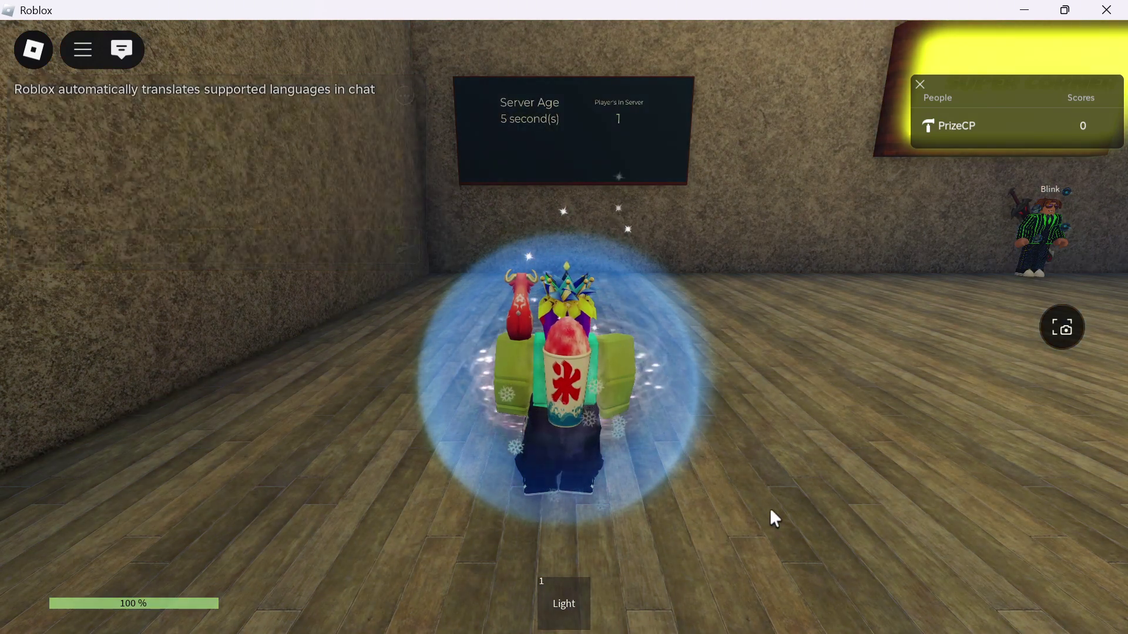
Run the avatar from the Level 2 lobby through the white doorway and along the city street among the fruit.
key("w")
right_click_drag(771, 510, 770, 510)
key("w")
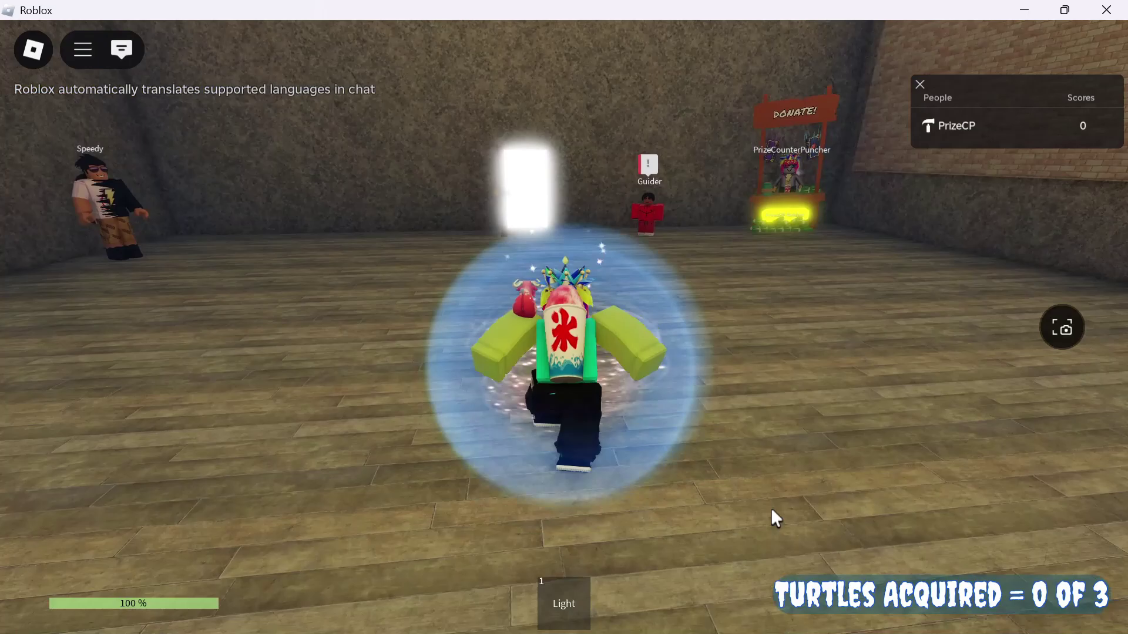
key("w")
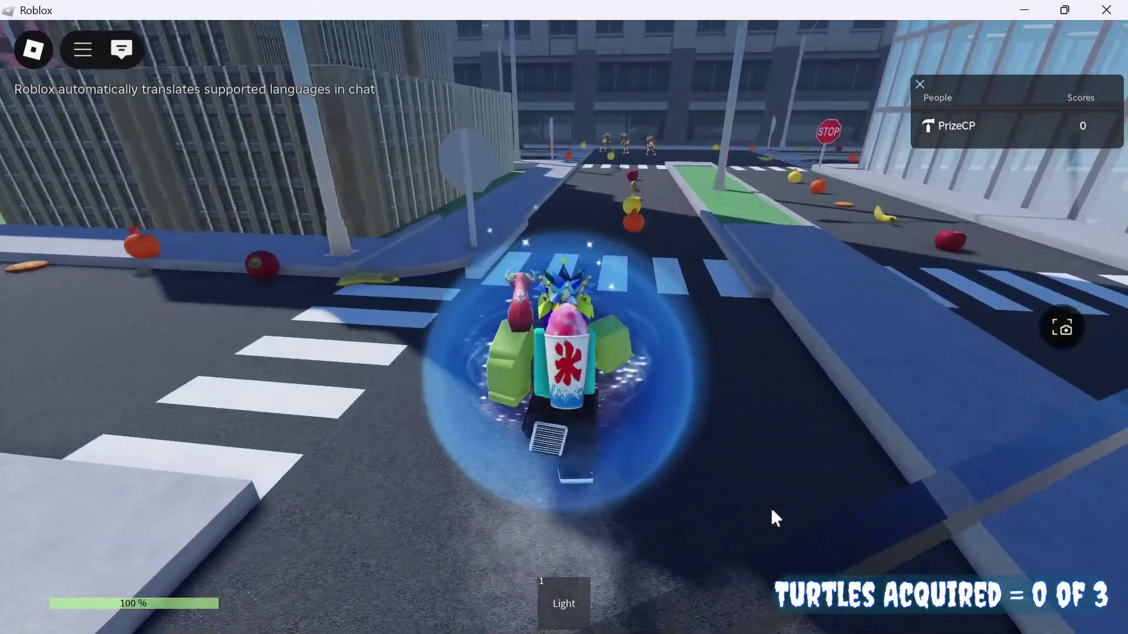
key("w")
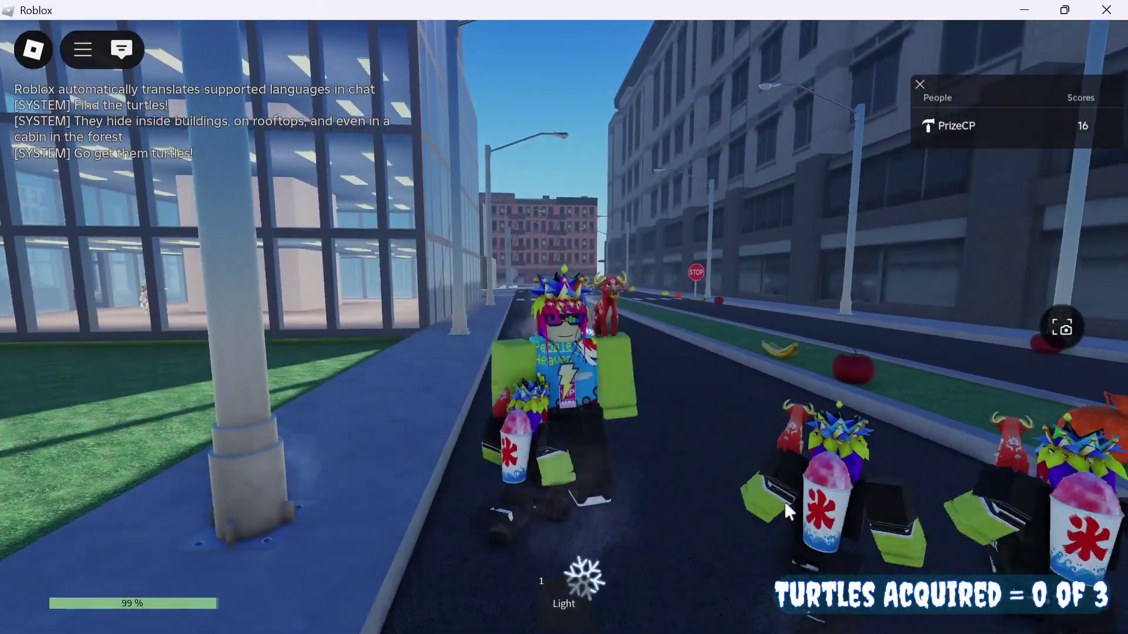